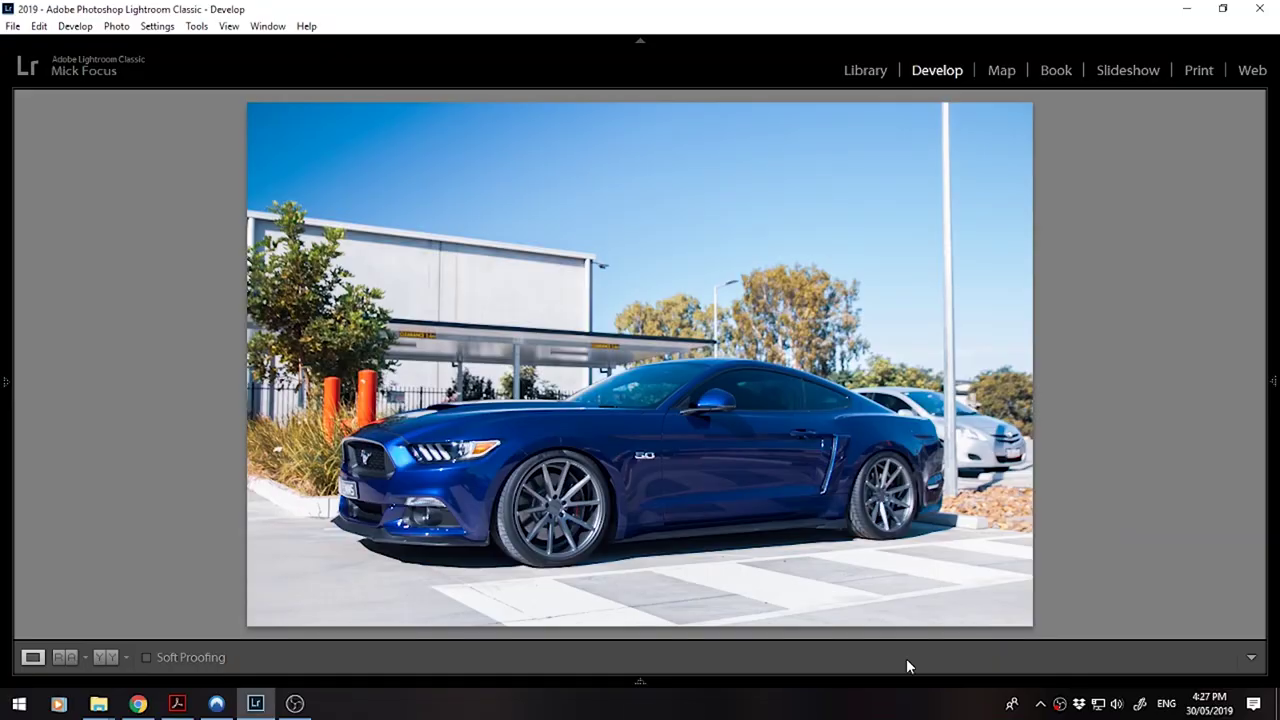
- Show the filmstrip and return Exposure, Contrast, Highlights and Clarity to 0, then hide the panels
click(640, 682)
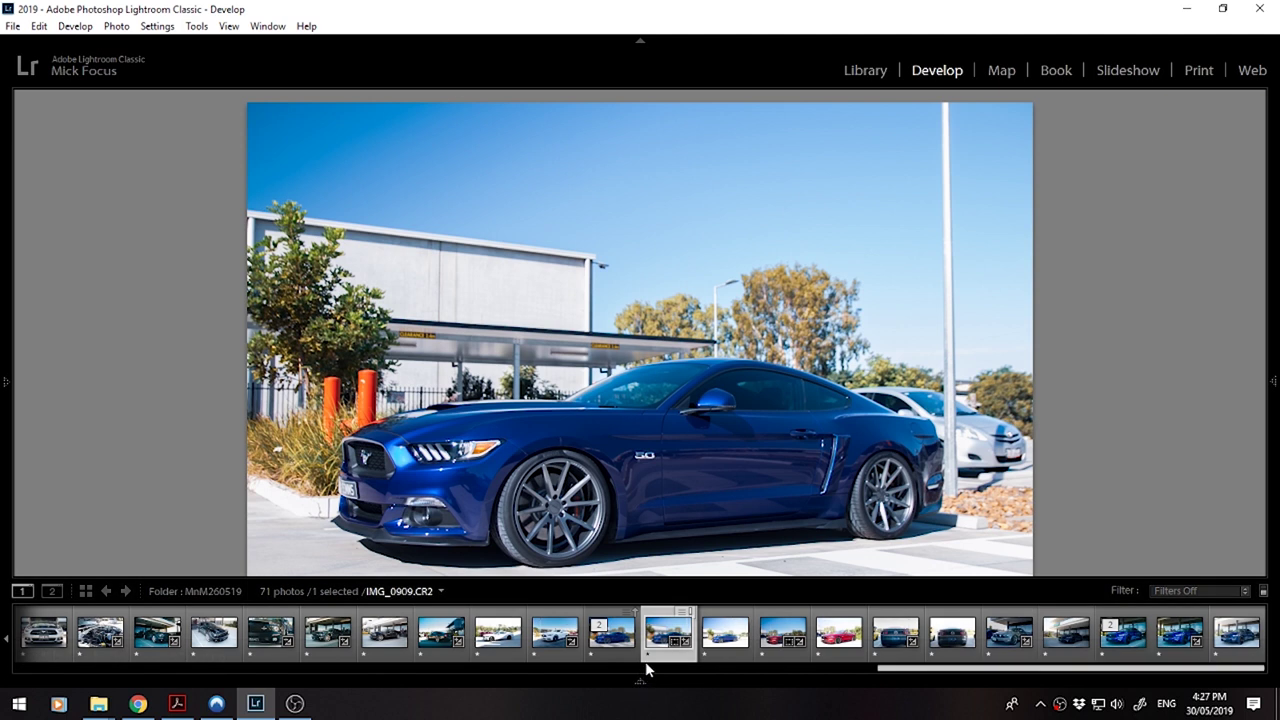
mouse_move(1274, 365)
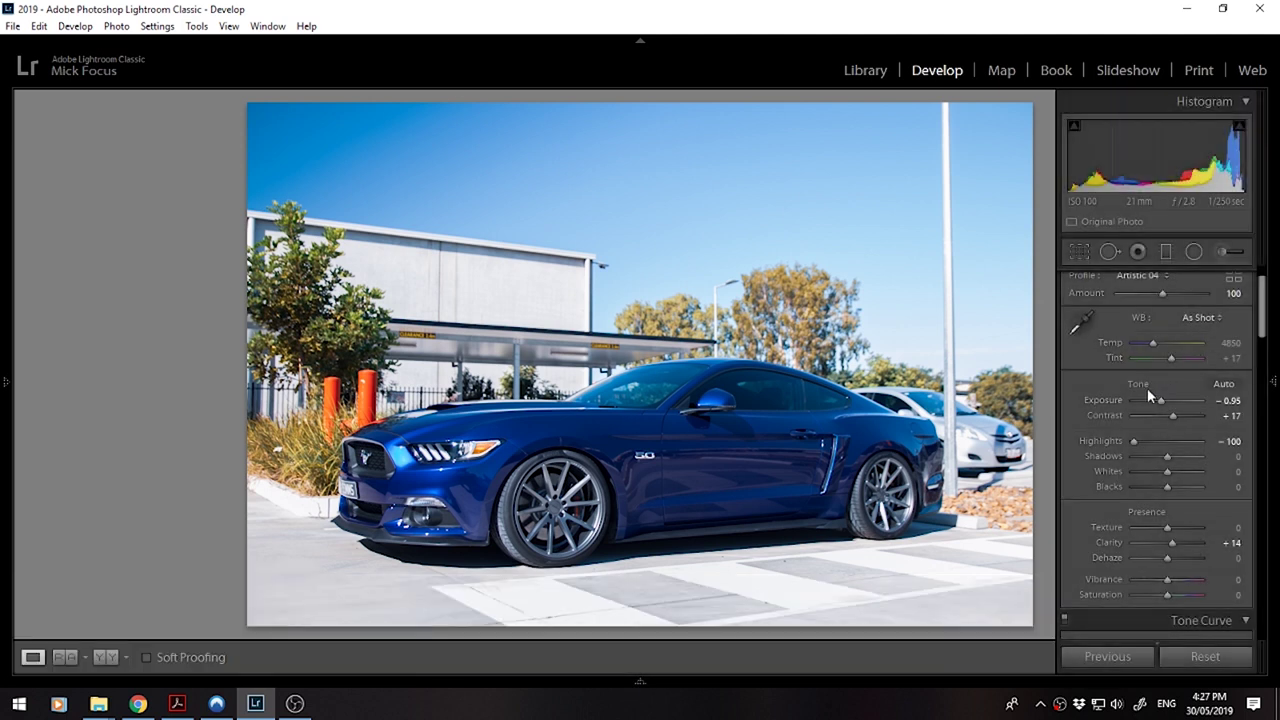
double_click(1162, 401)
double_click(1169, 411)
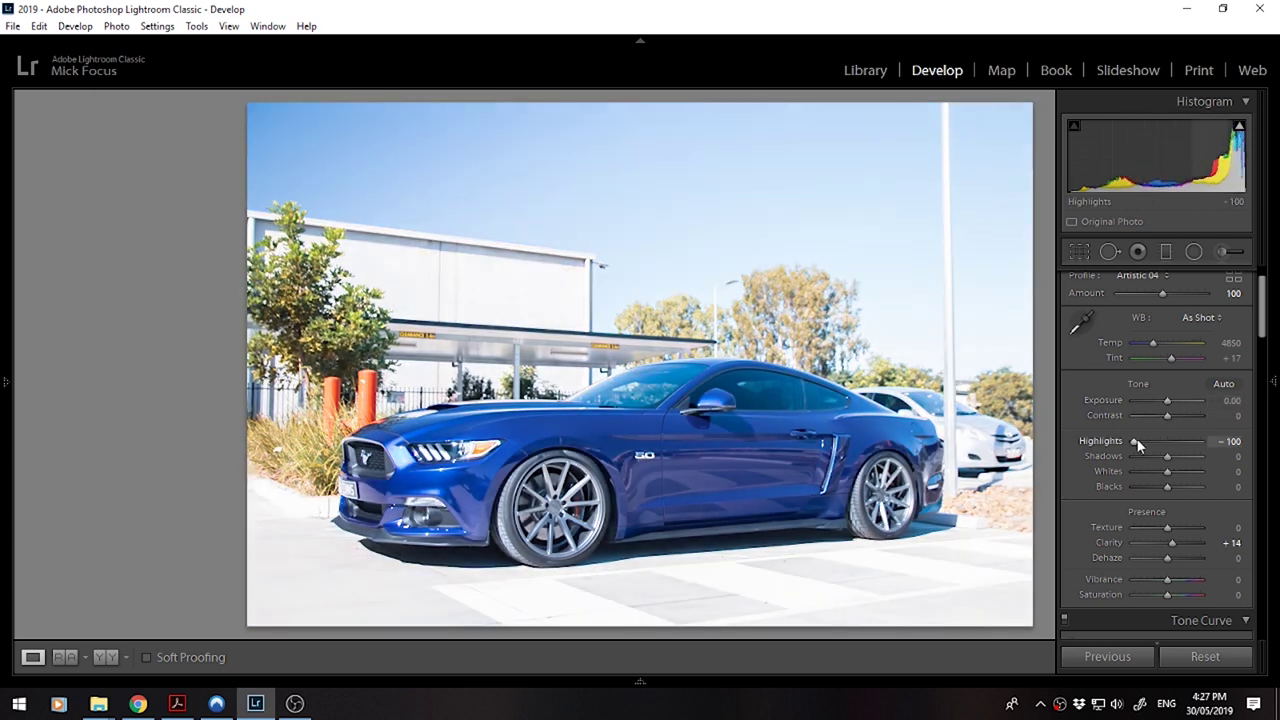
double_click(1135, 441)
double_click(1171, 542)
key(Tab)
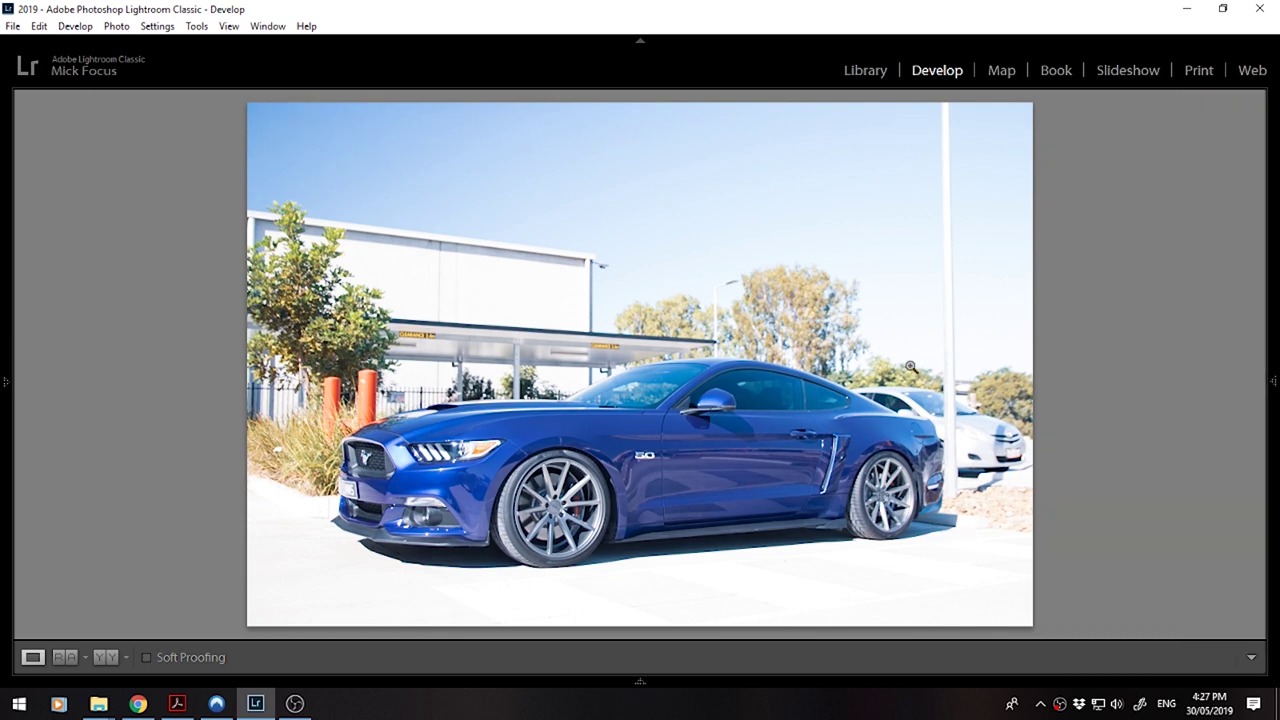
mouse_move(1275, 428)
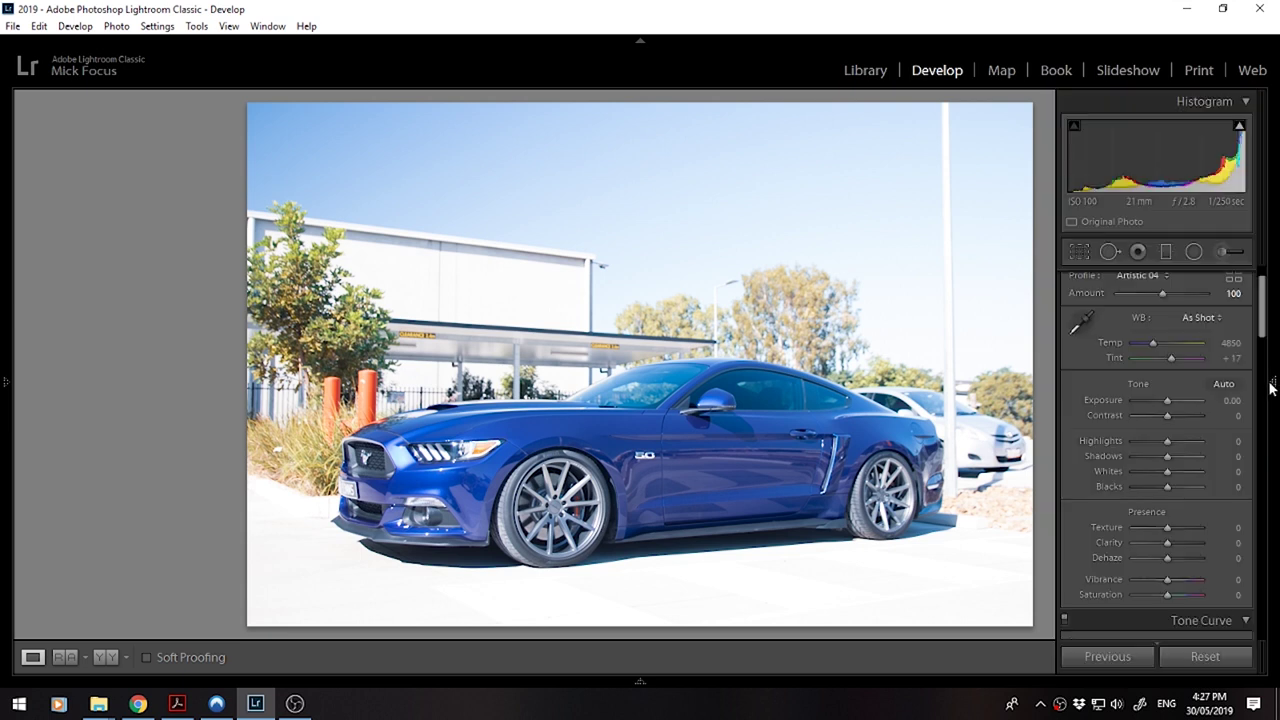
- Enter -0.95 for Exposure and drag Contrast up to +17, then hide the panels
drag(1166, 402, 1159, 401)
click(1236, 402)
key(BackSpace)
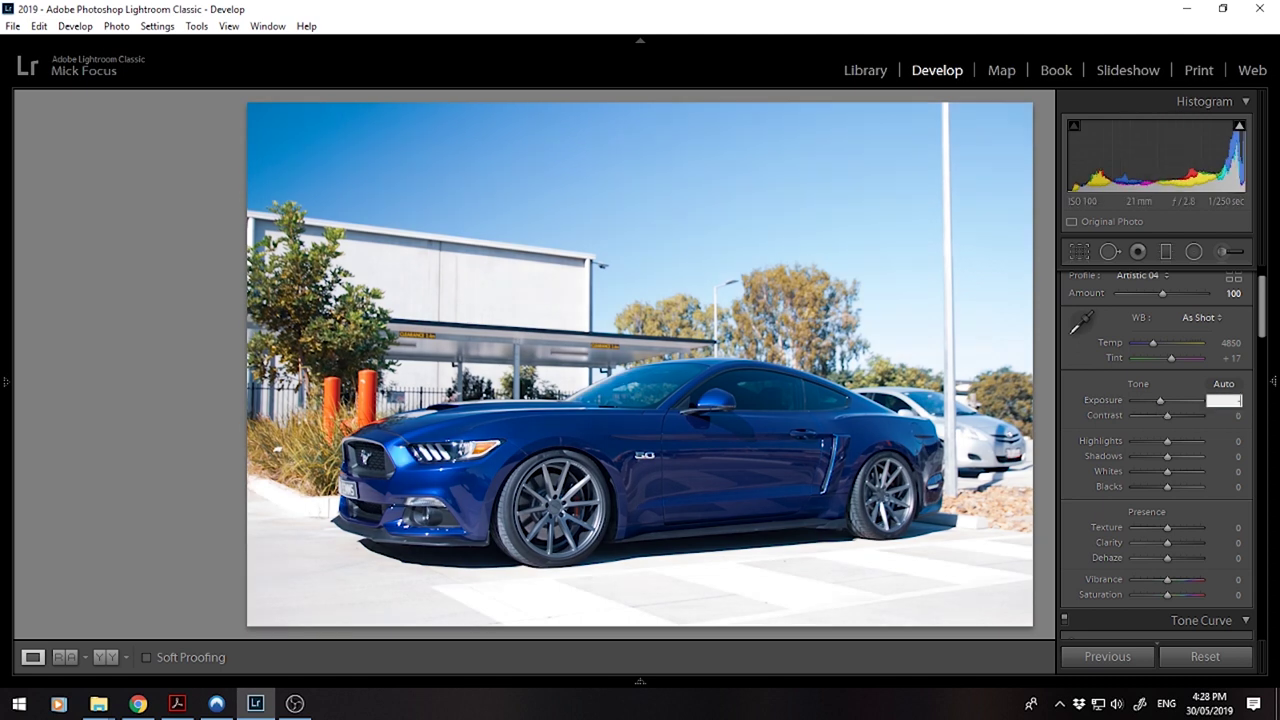
text(-0.95)
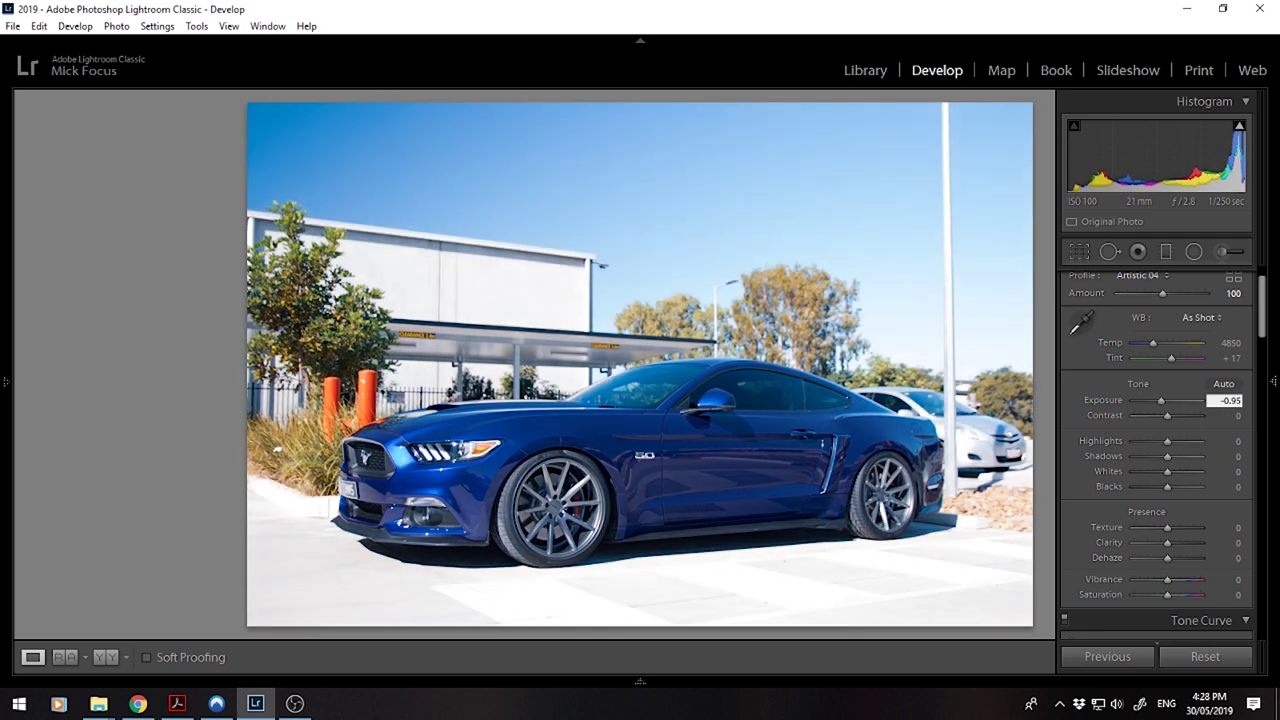
click(1168, 415)
drag(1169, 417, 1173, 416)
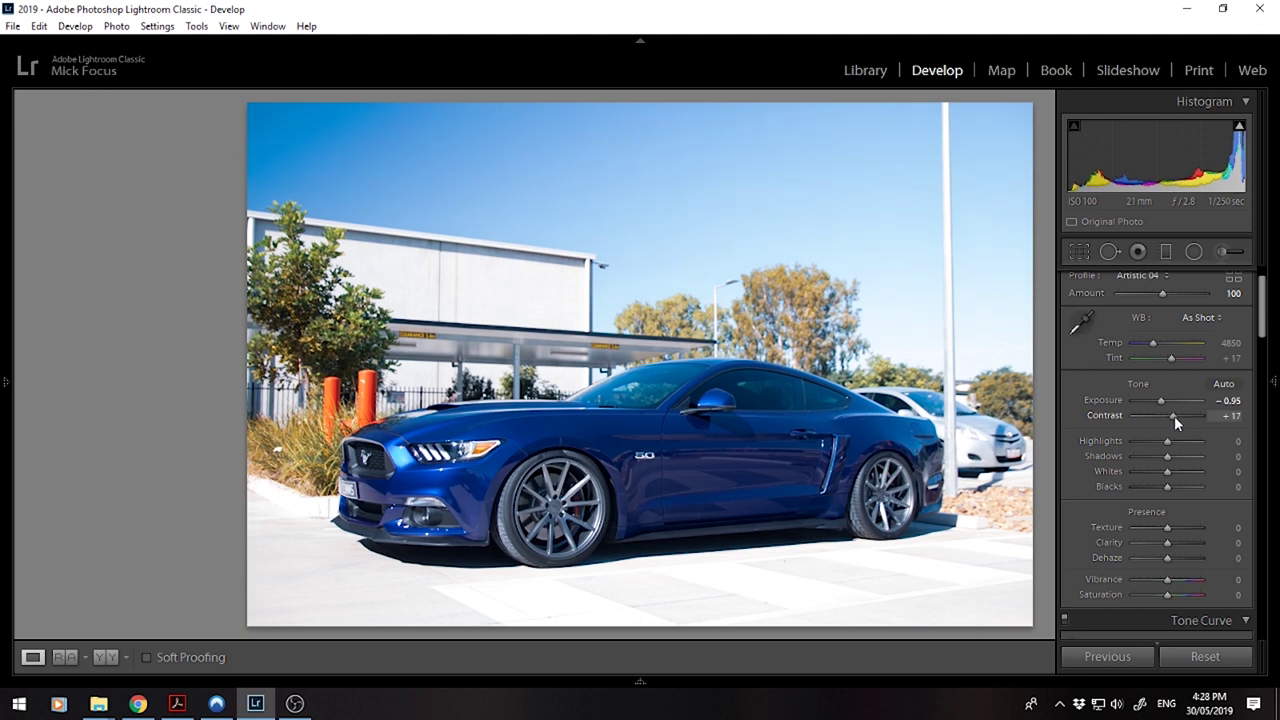
key(Tab)
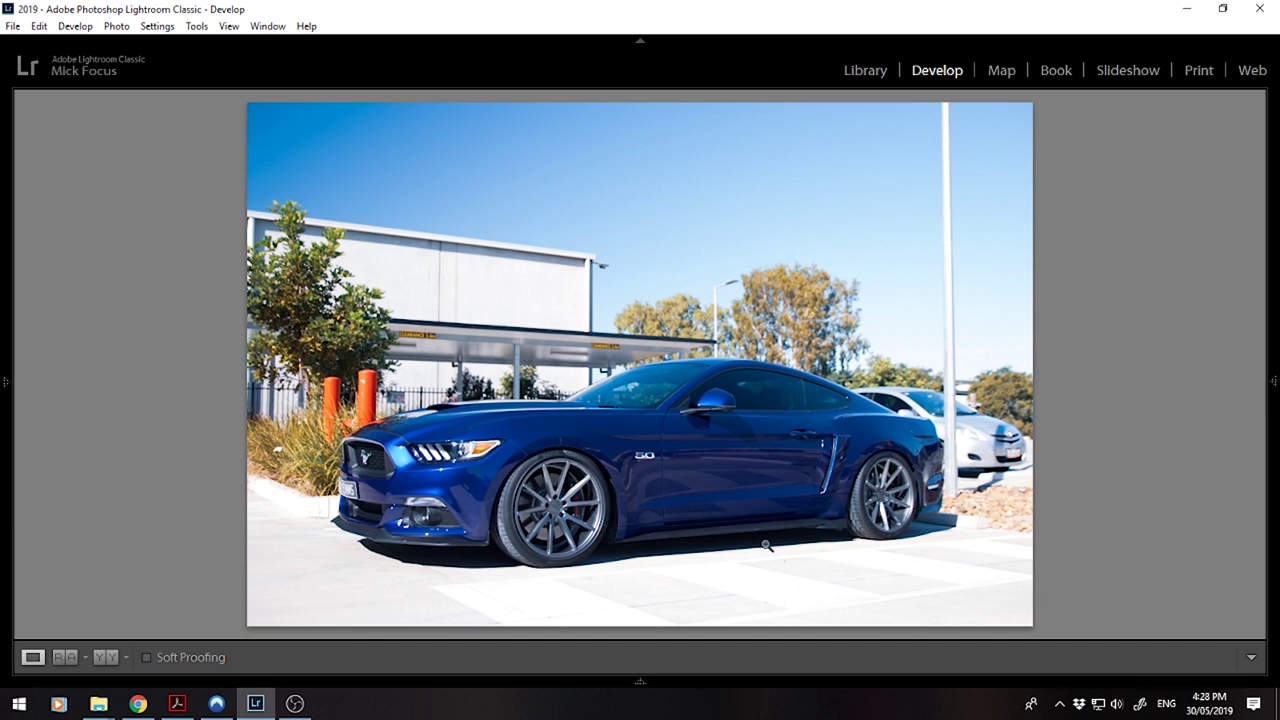
- Drag Highlights down to -100 and Clarity up to +14, then hide the panels
mouse_move(1276, 395)
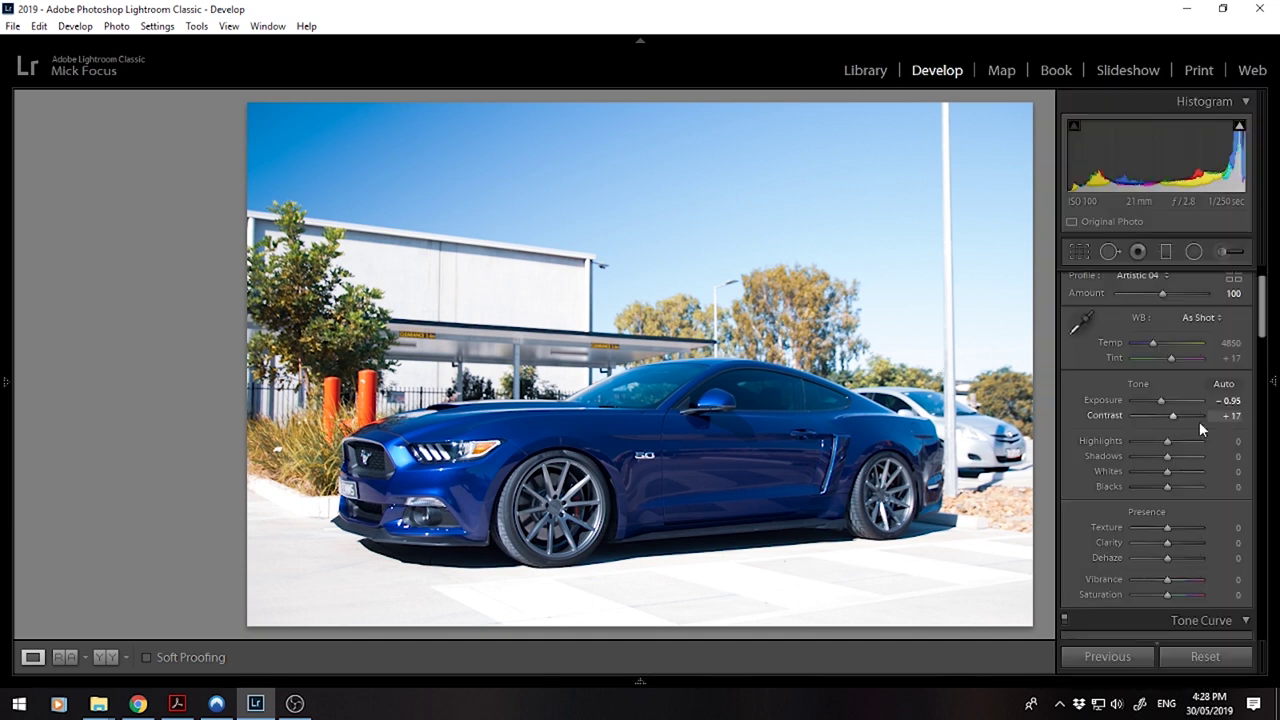
drag(1169, 440, 1115, 440)
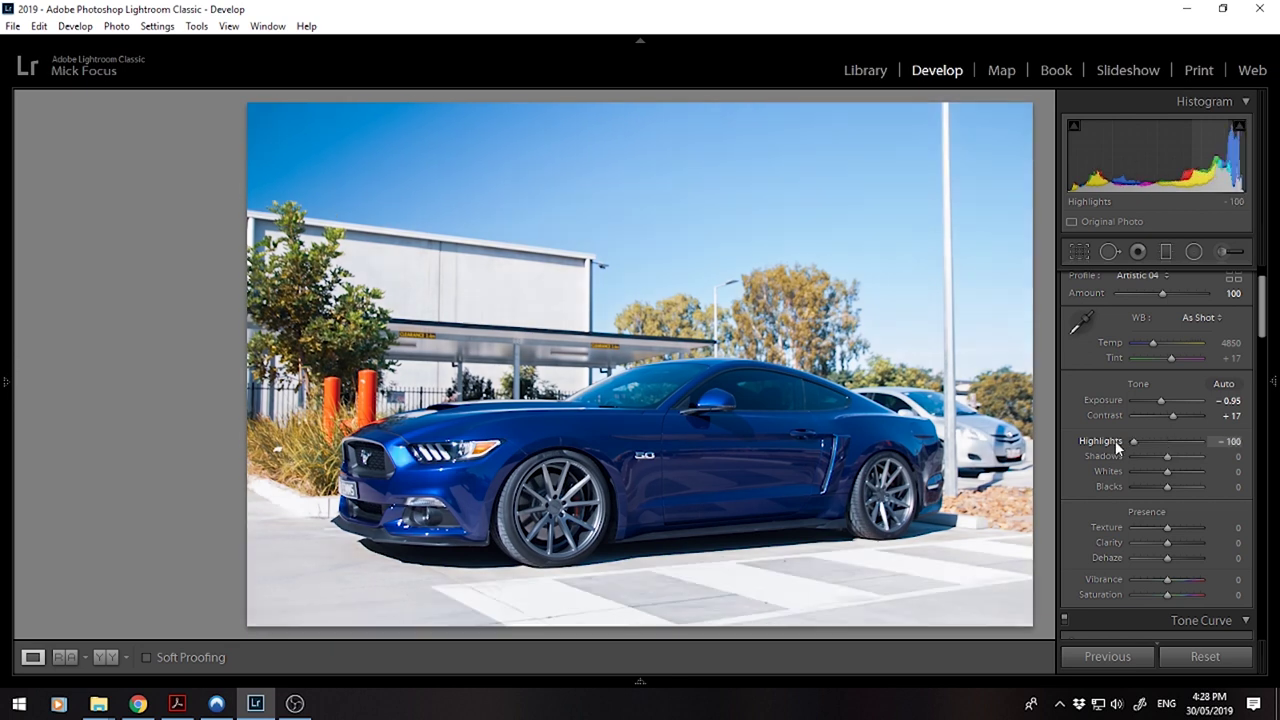
mouse_move(1276, 420)
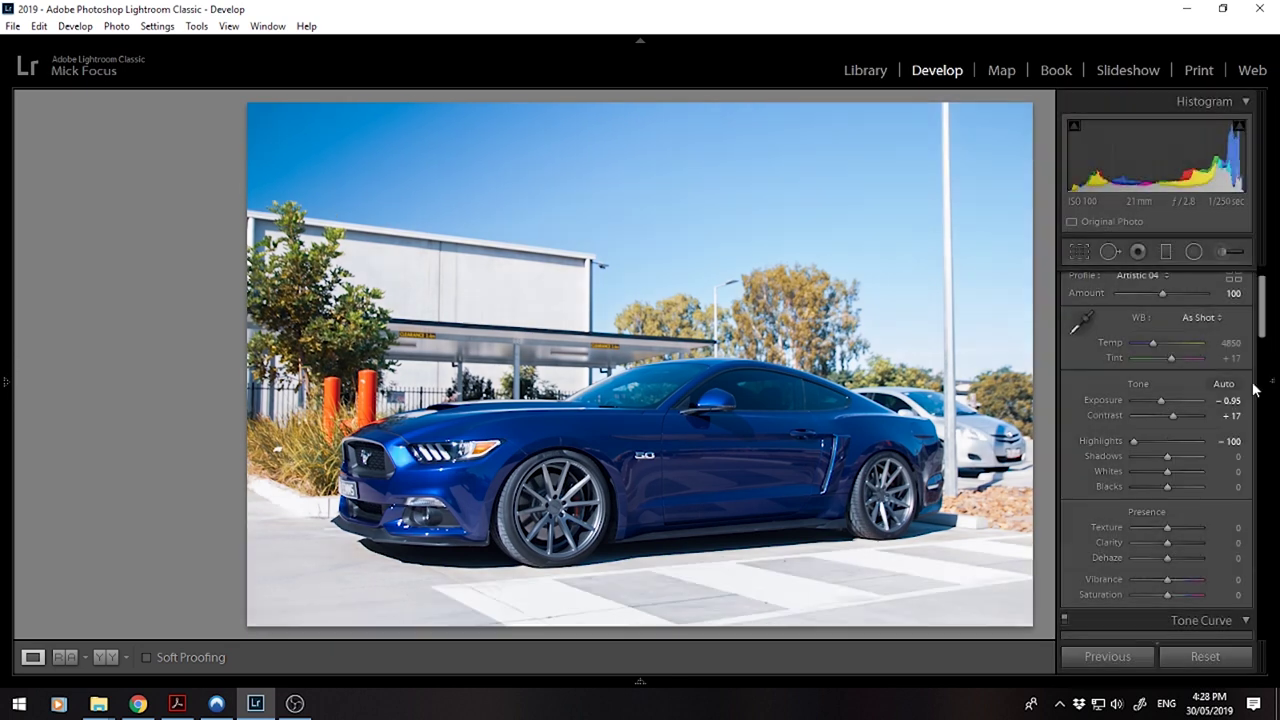
drag(1134, 446, 1092, 466)
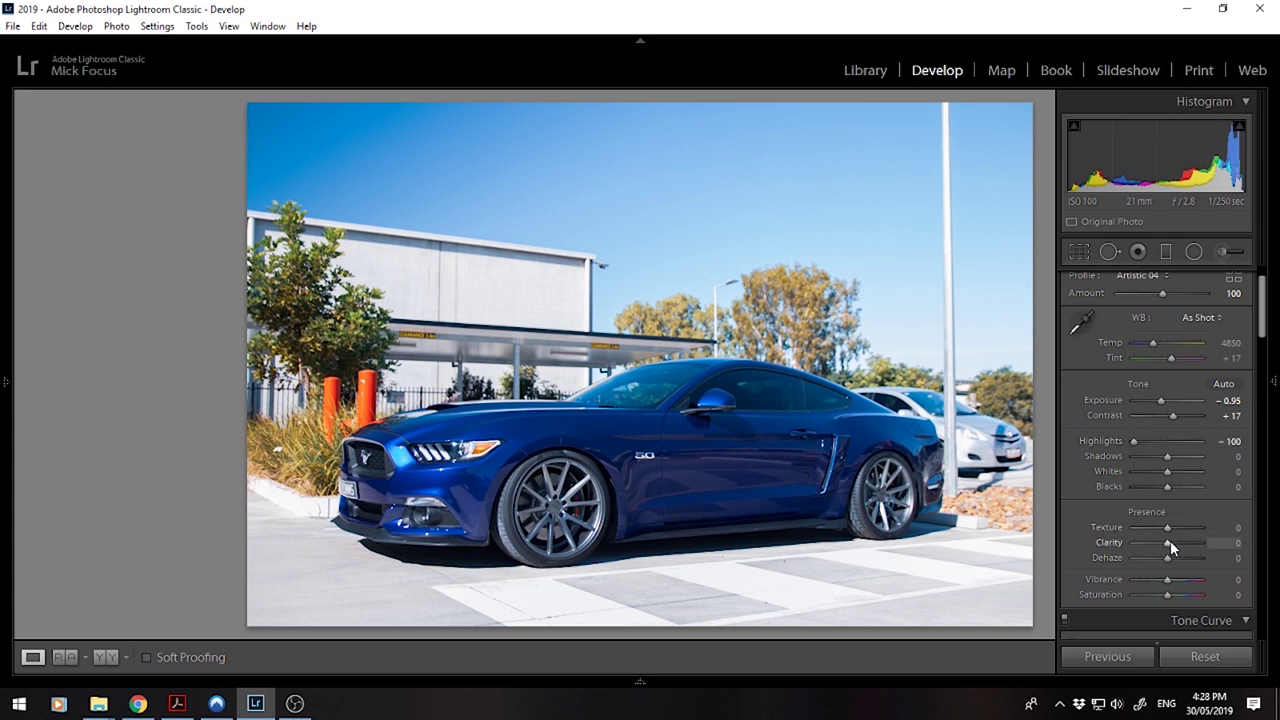
drag(1169, 542, 1173, 544)
double_click(1173, 544)
drag(1169, 540, 1175, 543)
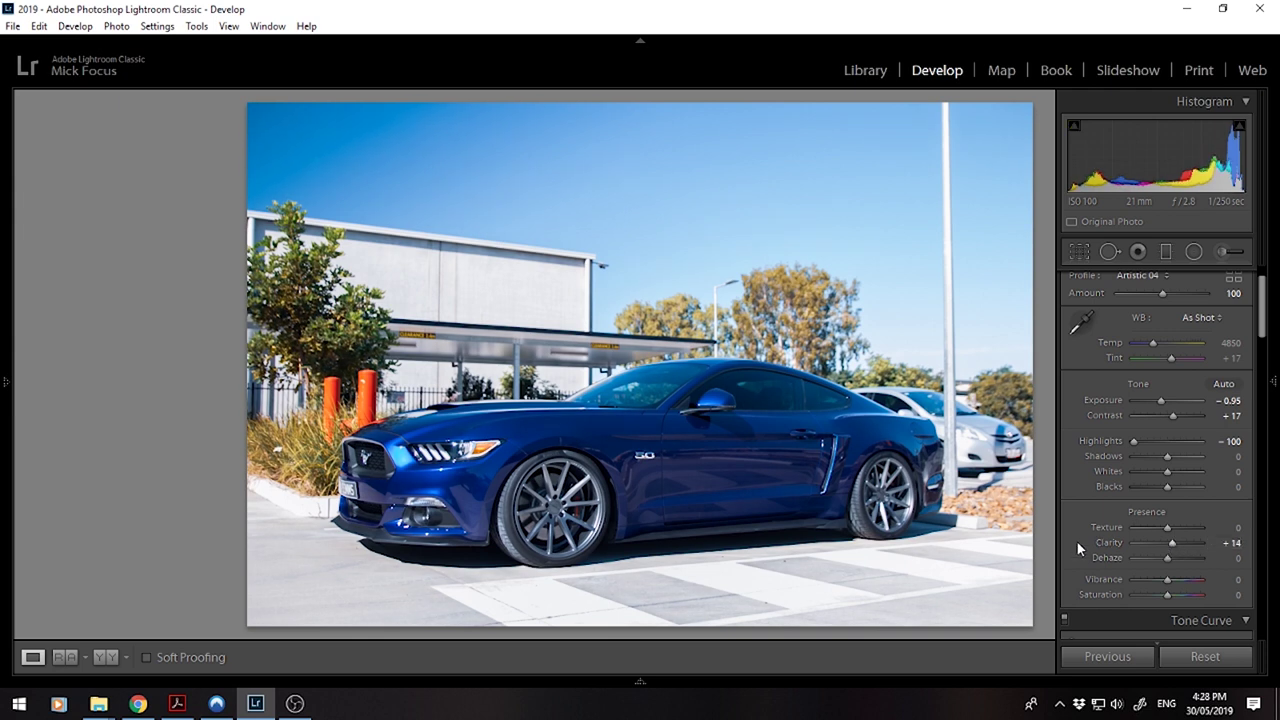
key(F8)
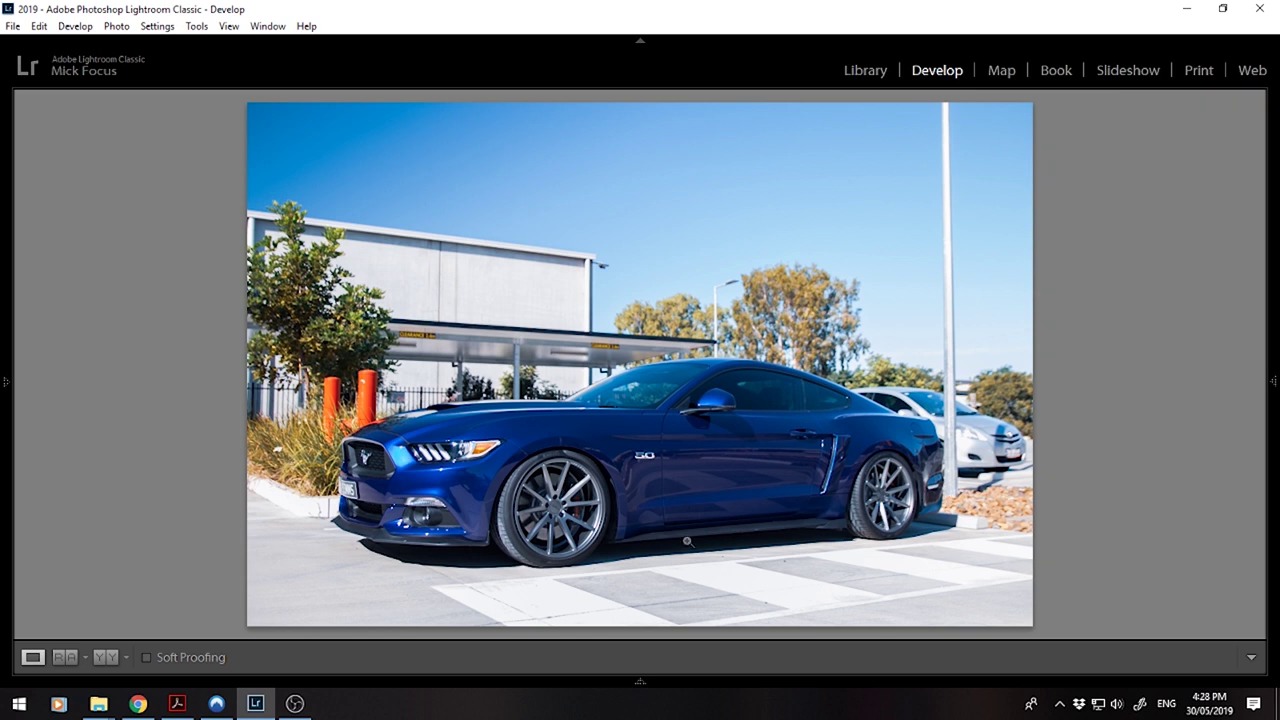
- Send the Mustang photo to Photoshop CC 2019 from the photo's Edit In menu
right_click(754, 557)
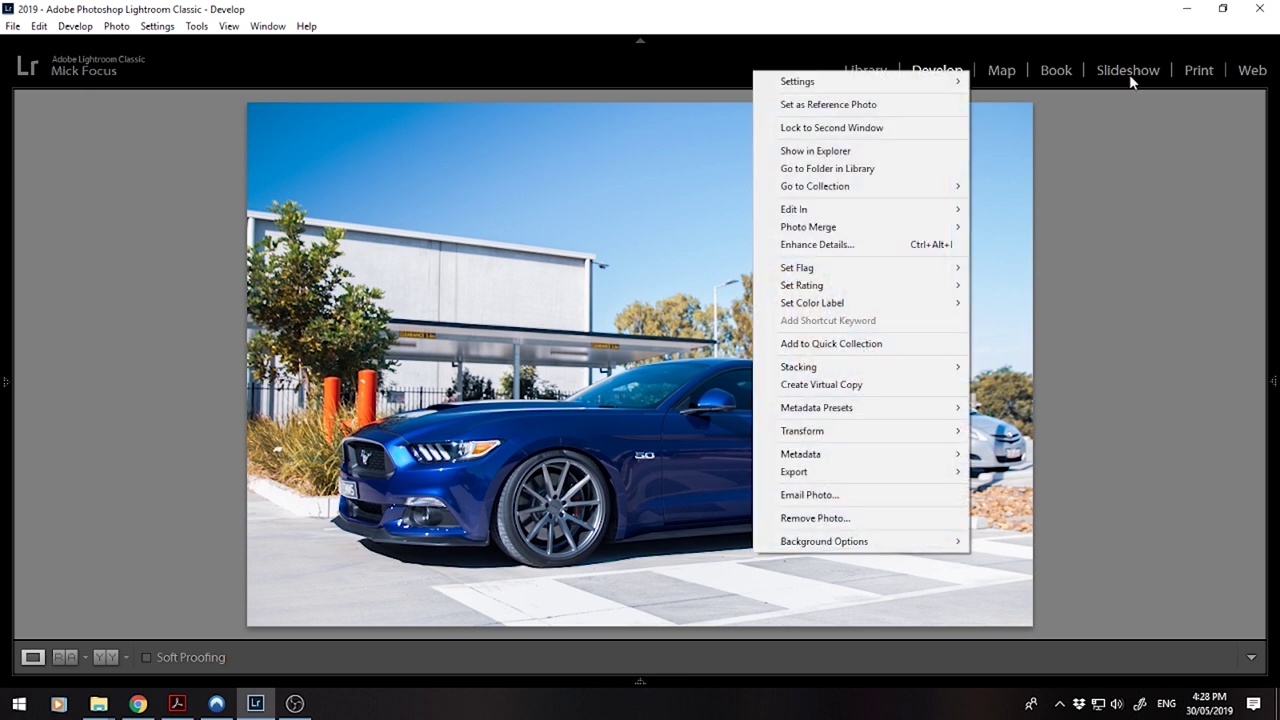
mouse_move(826, 213)
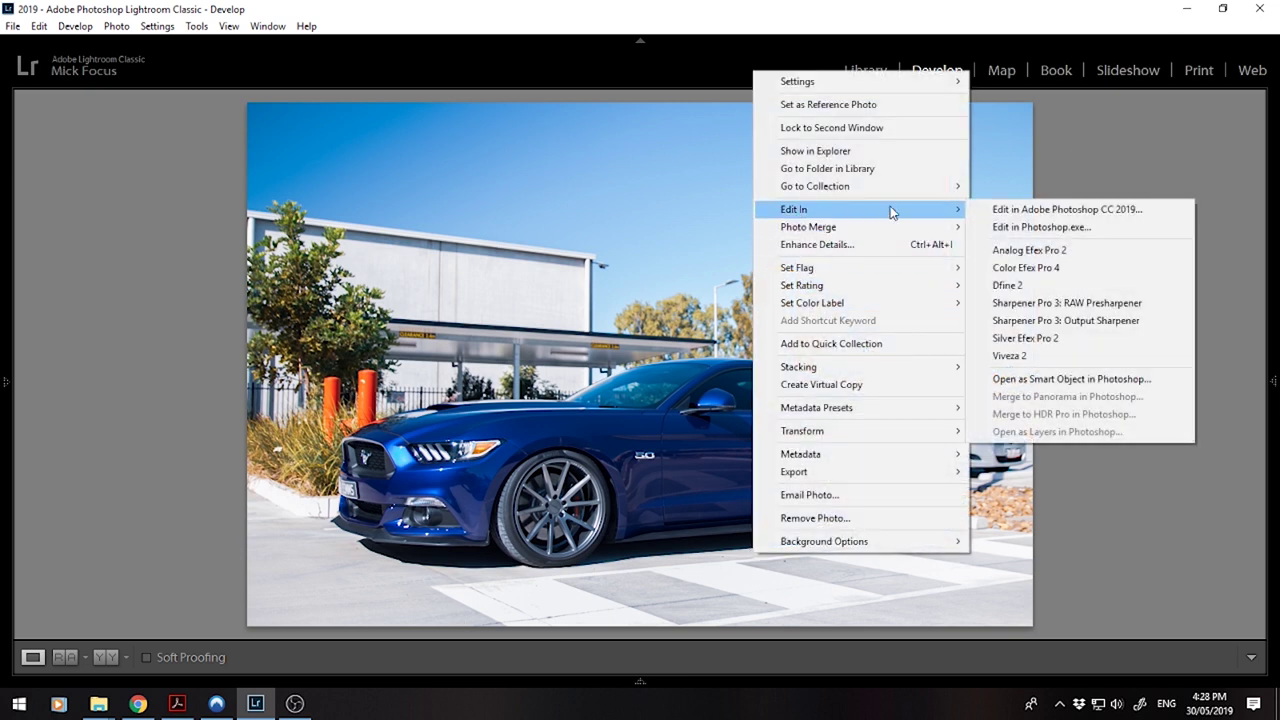
click(1024, 212)
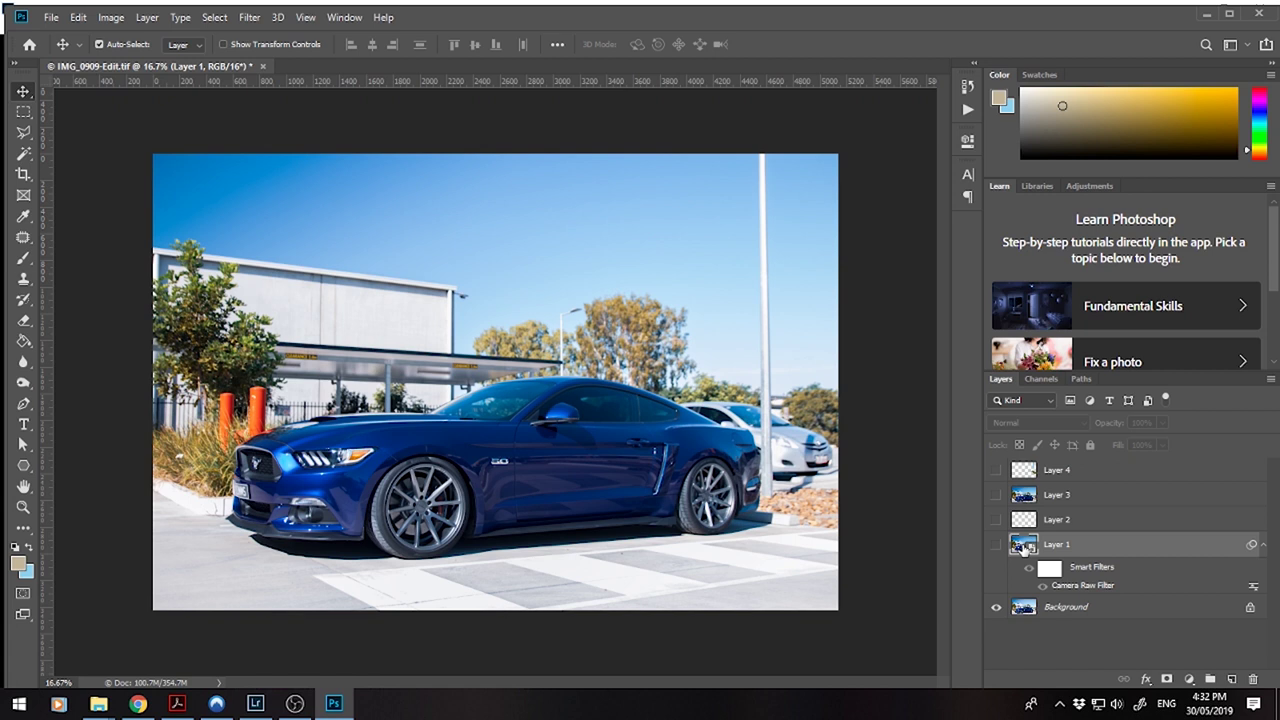
click(249, 18)
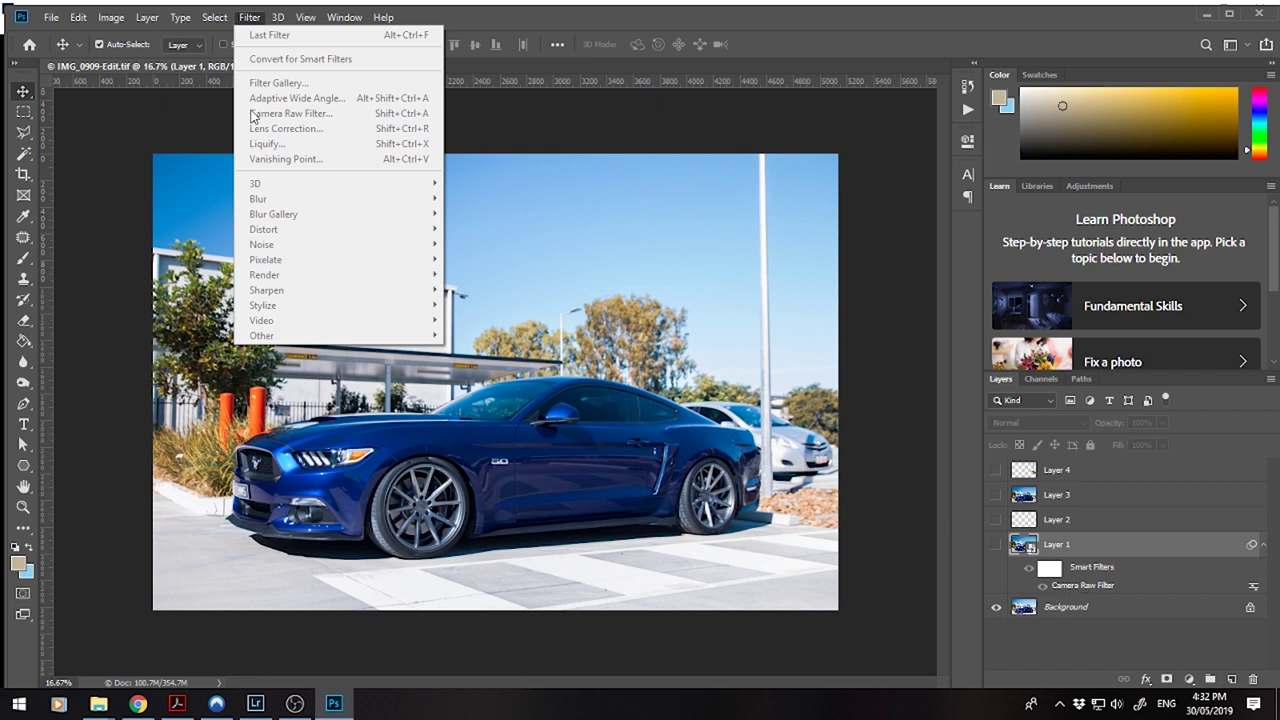
click(912, 293)
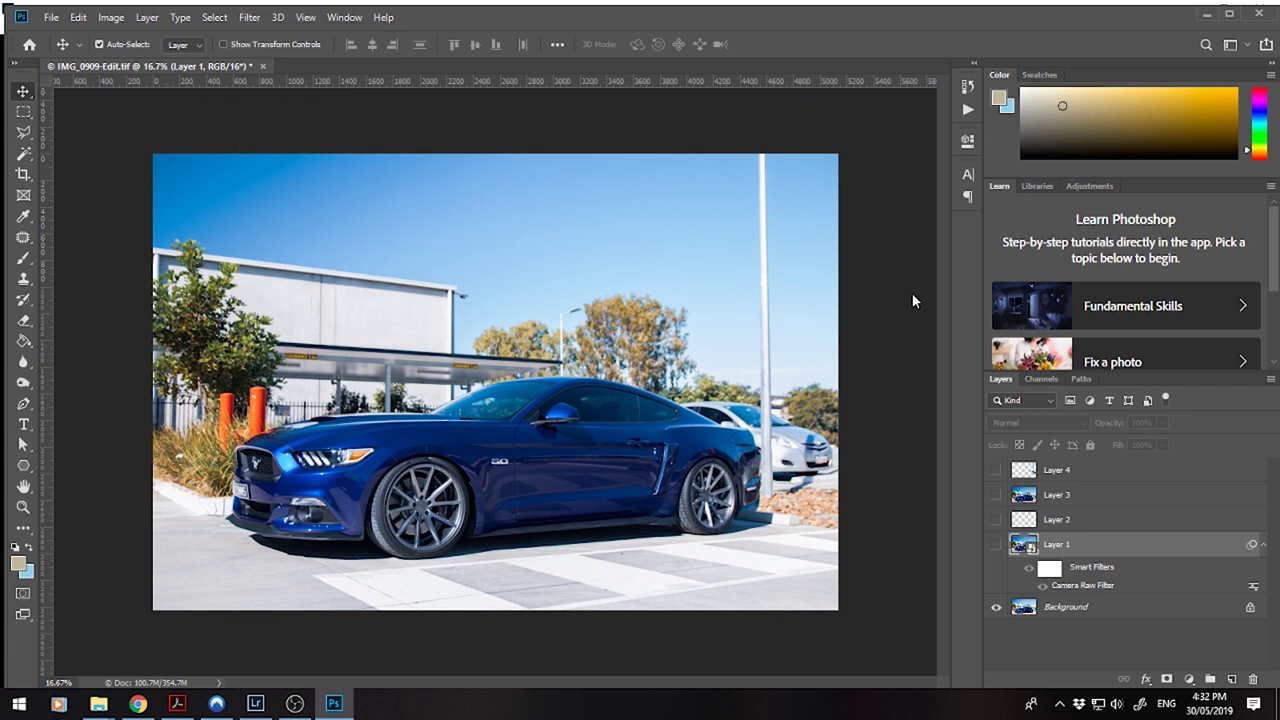
- Reopen Layer 1's Camera Raw Filter and place a radial filter around the car, trying its inversion
double_click(1090, 586)
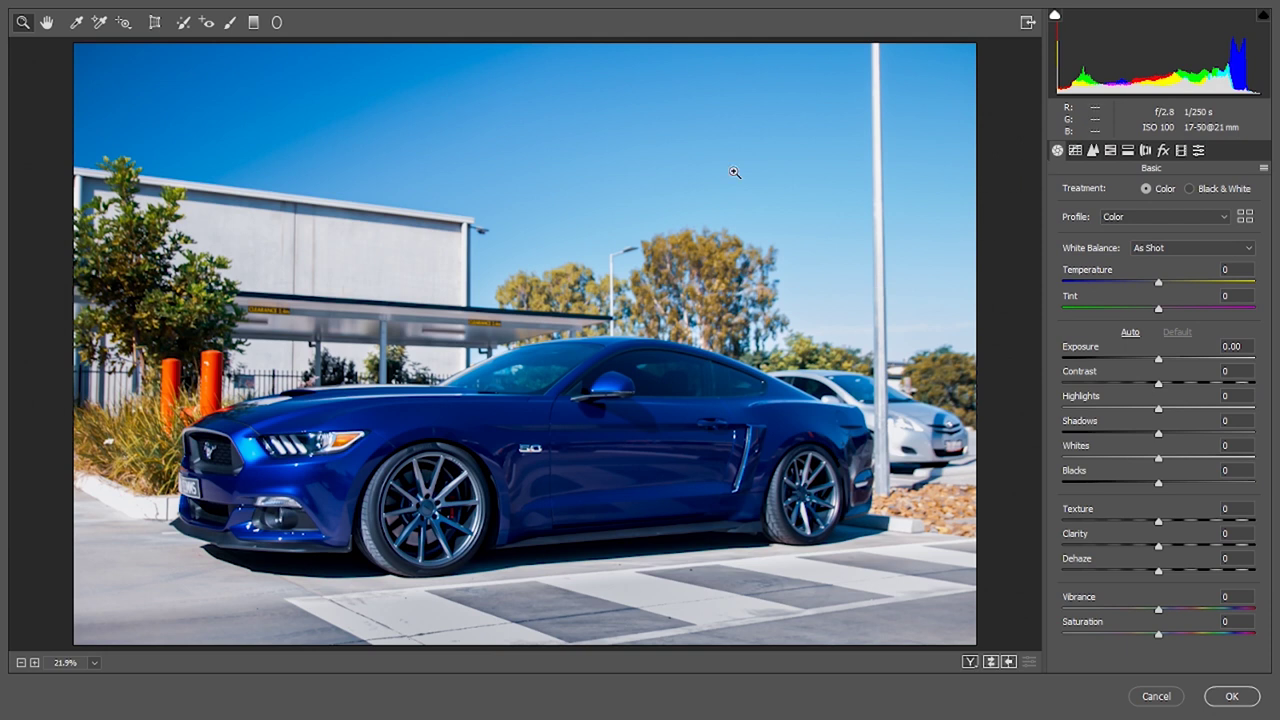
click(278, 23)
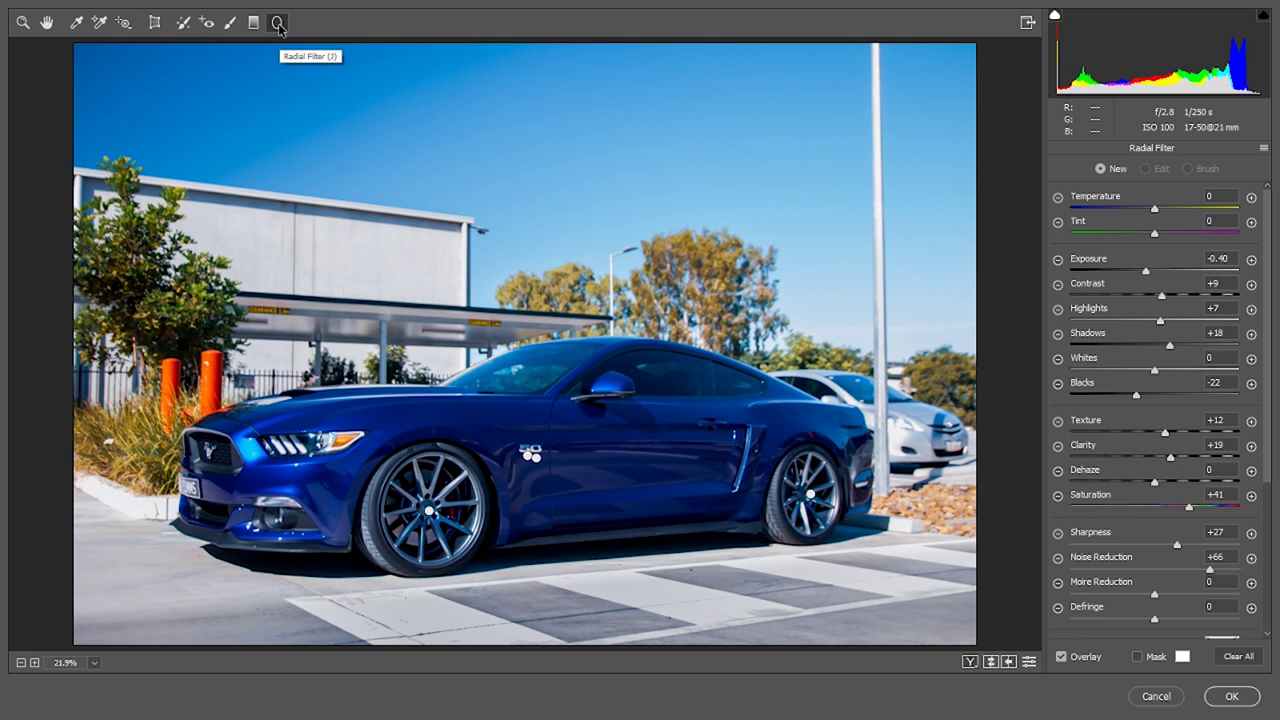
click(536, 459)
key(apostrophe)
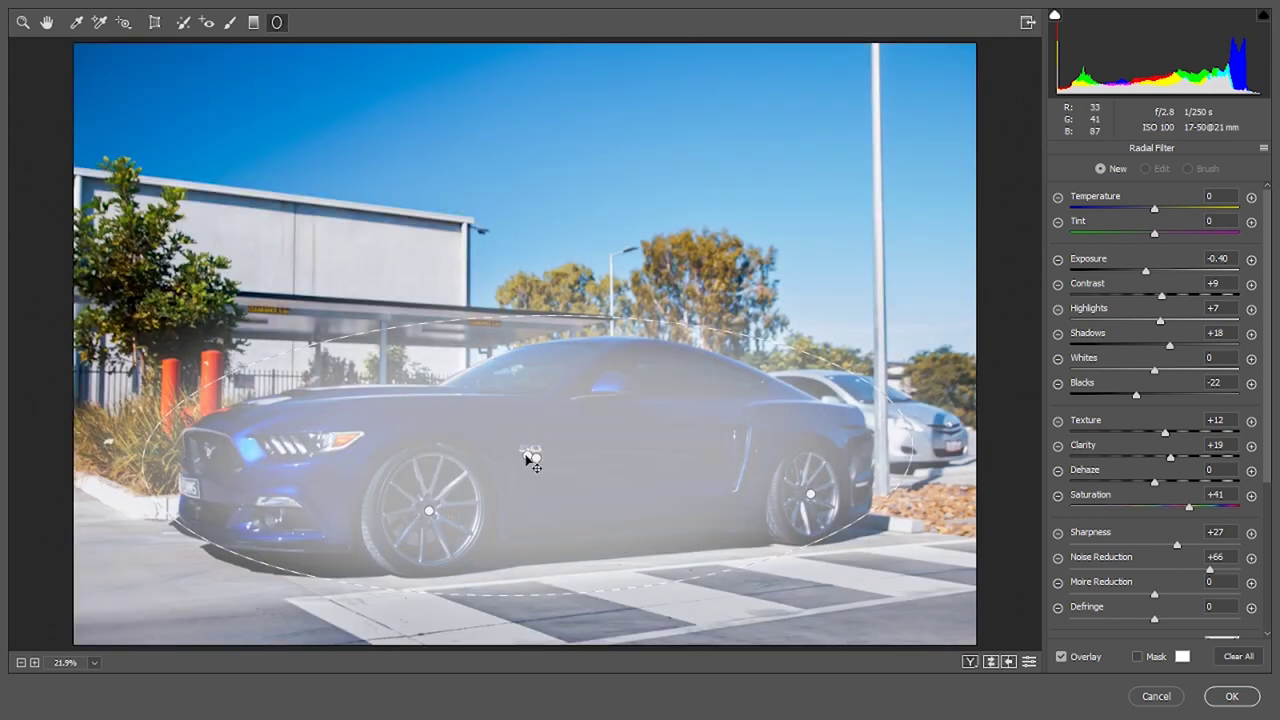
key(apostrophe)
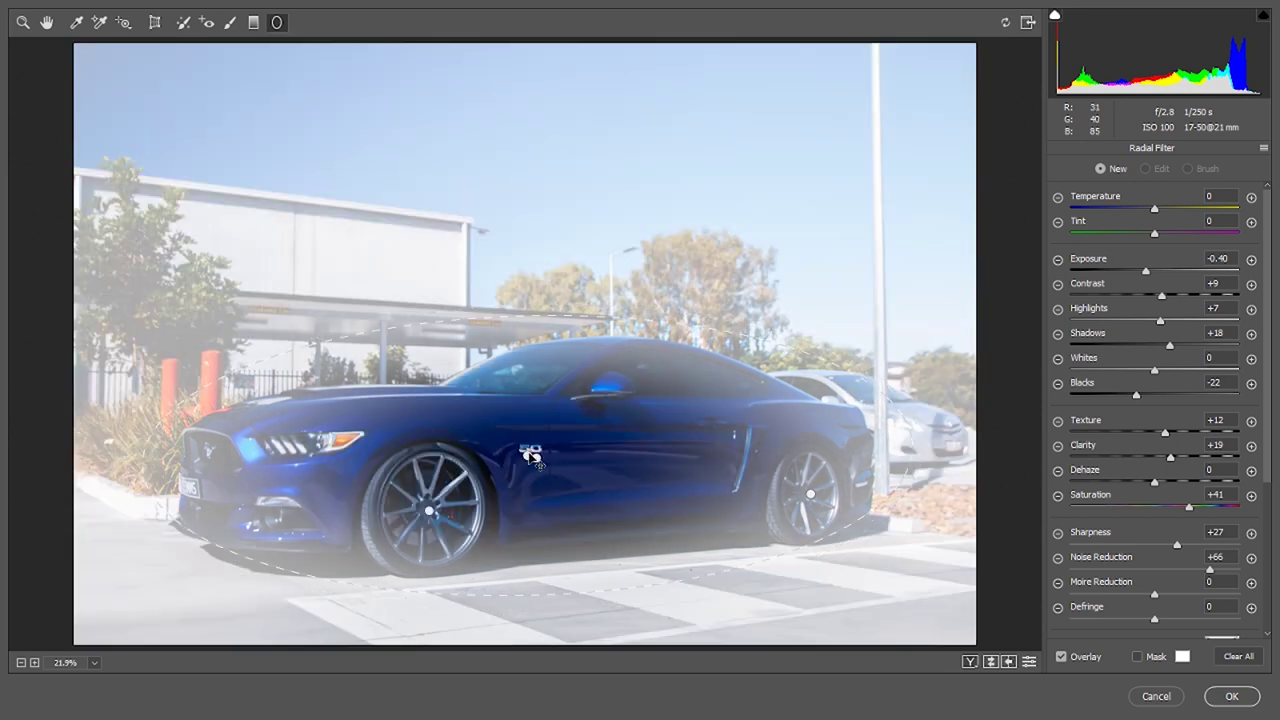
key(apostrophe)
click(531, 458)
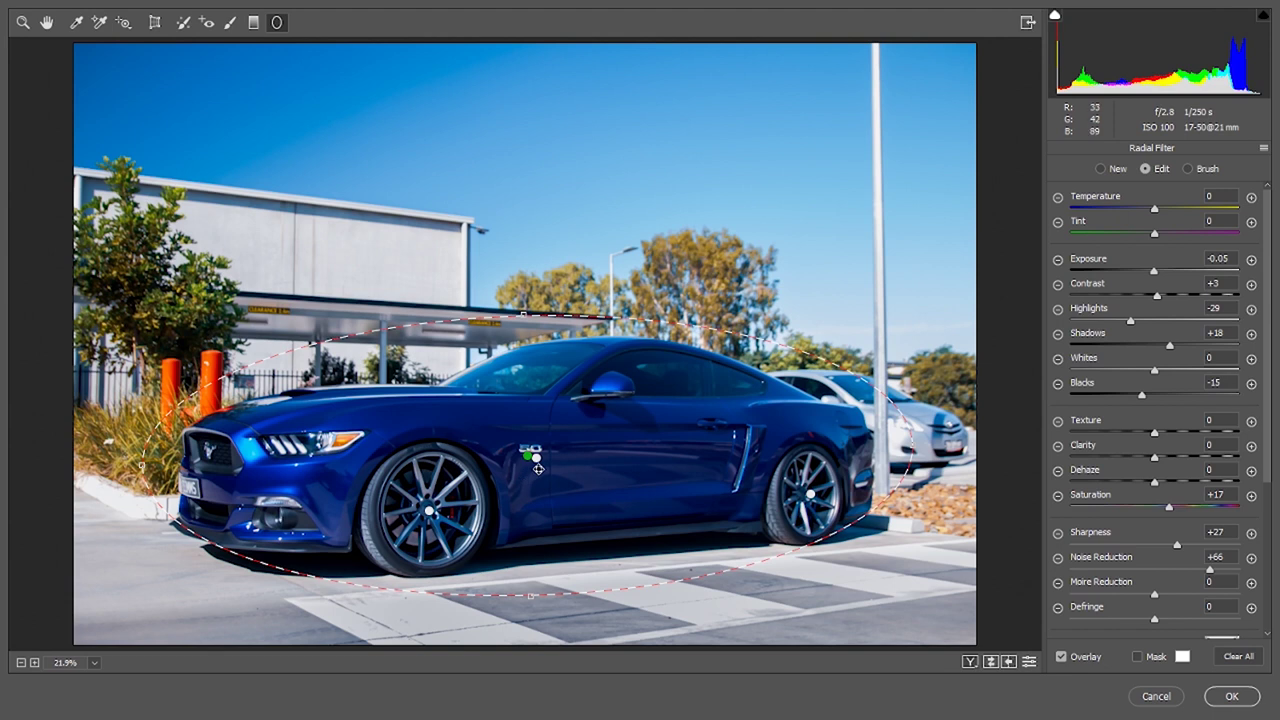
click(537, 458)
- Set the large car radial filter's Highlights to -26, undoing a stray move of the front-wheel filter
click(530, 456)
double_click(1131, 322)
mouse_move(1150, 325)
mouse_down()
mouse_move(1134, 326)
mouse_move(1160, 328)
mouse_move(1130, 331)
mouse_up()
click(808, 494)
click(429, 511)
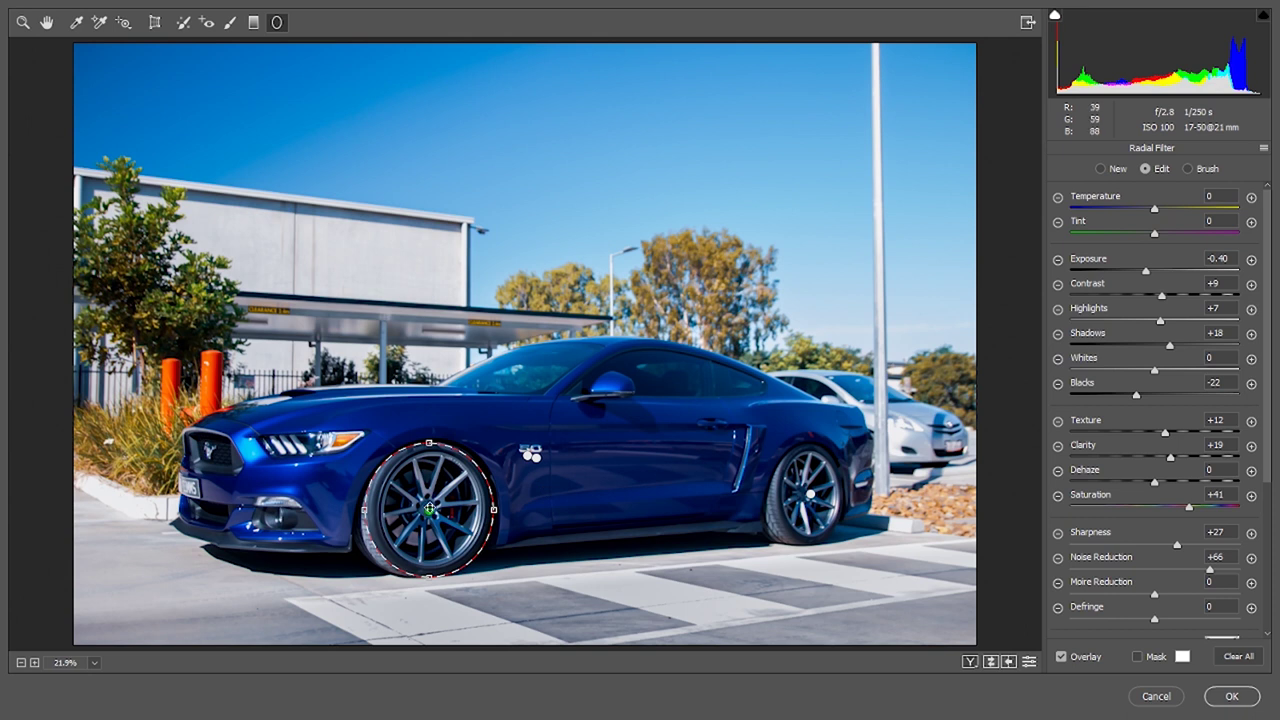
drag(429, 511, 229, 511)
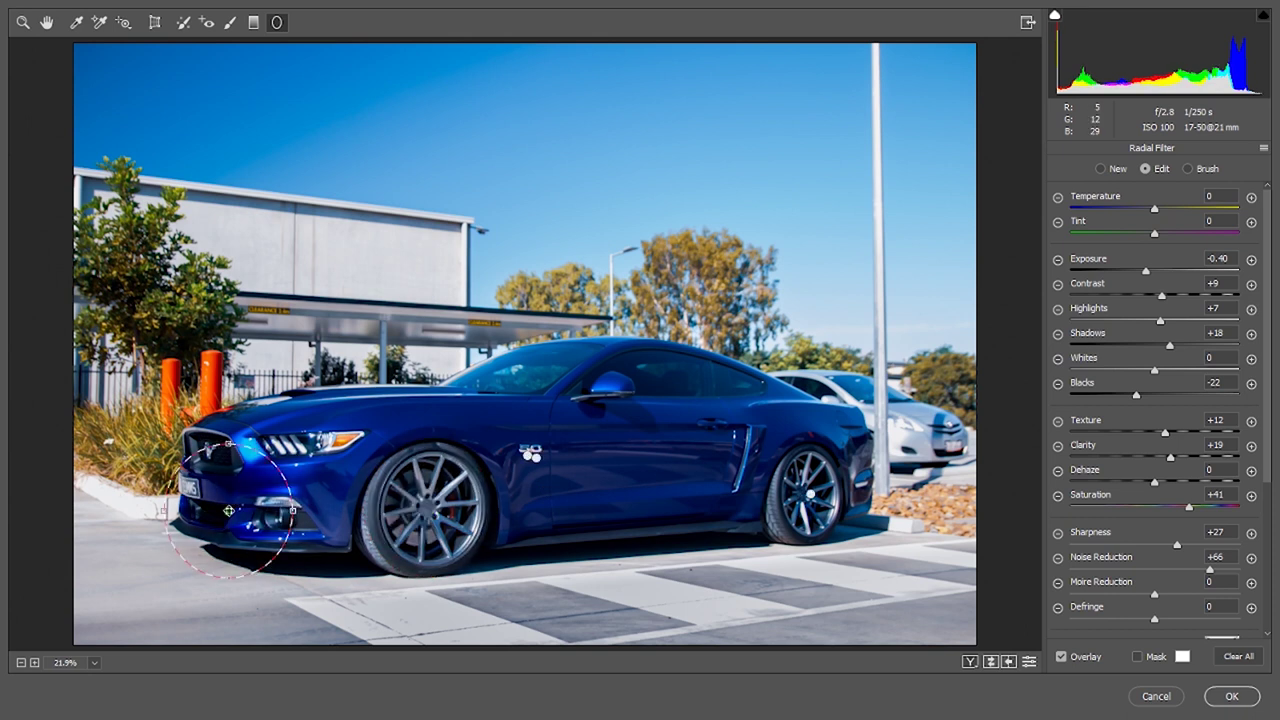
key(ctrl+z)
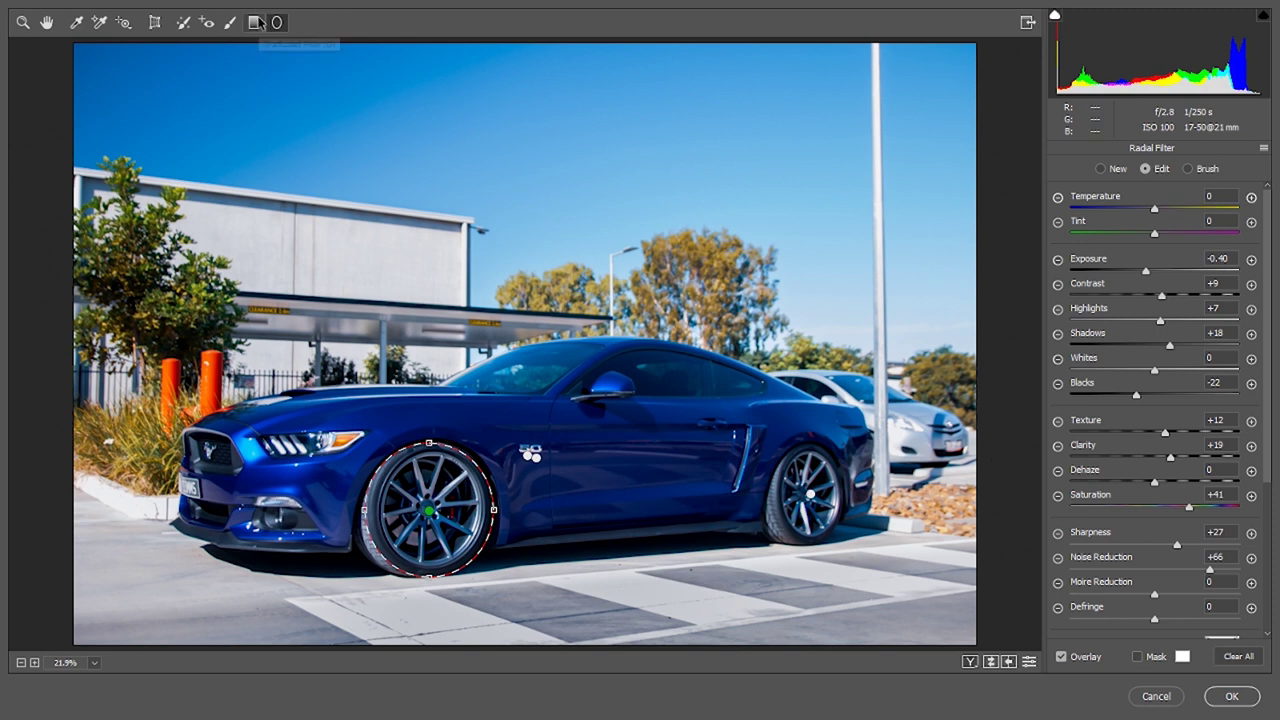
- Select the foreground pavement graduated filter, keeping its Exposure at -0.40 after undoing a reset
click(253, 22)
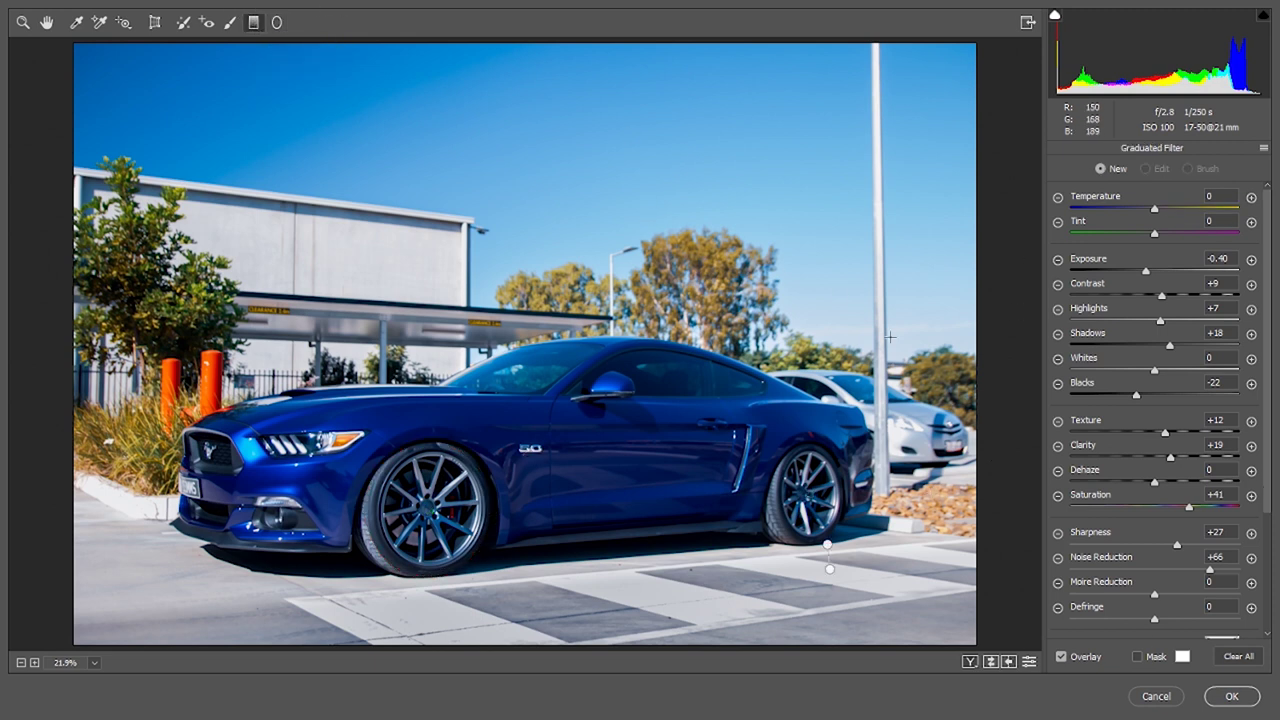
click(838, 580)
click(831, 571)
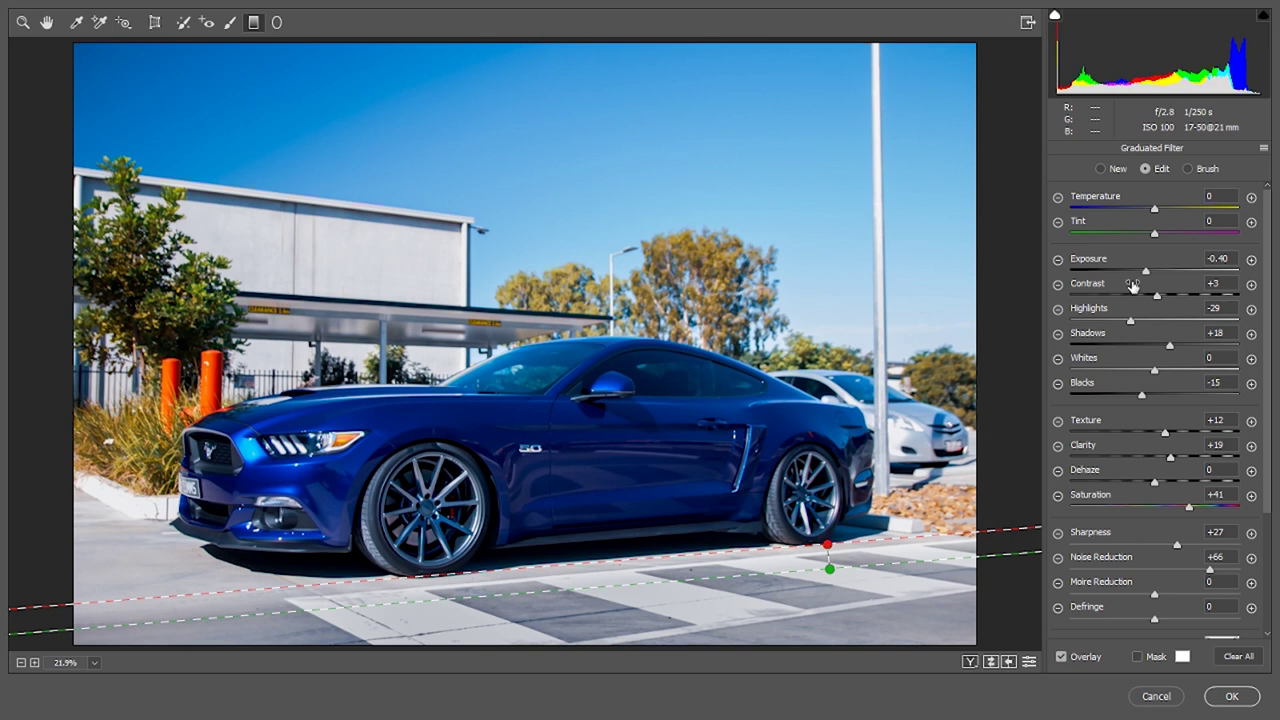
double_click(1147, 272)
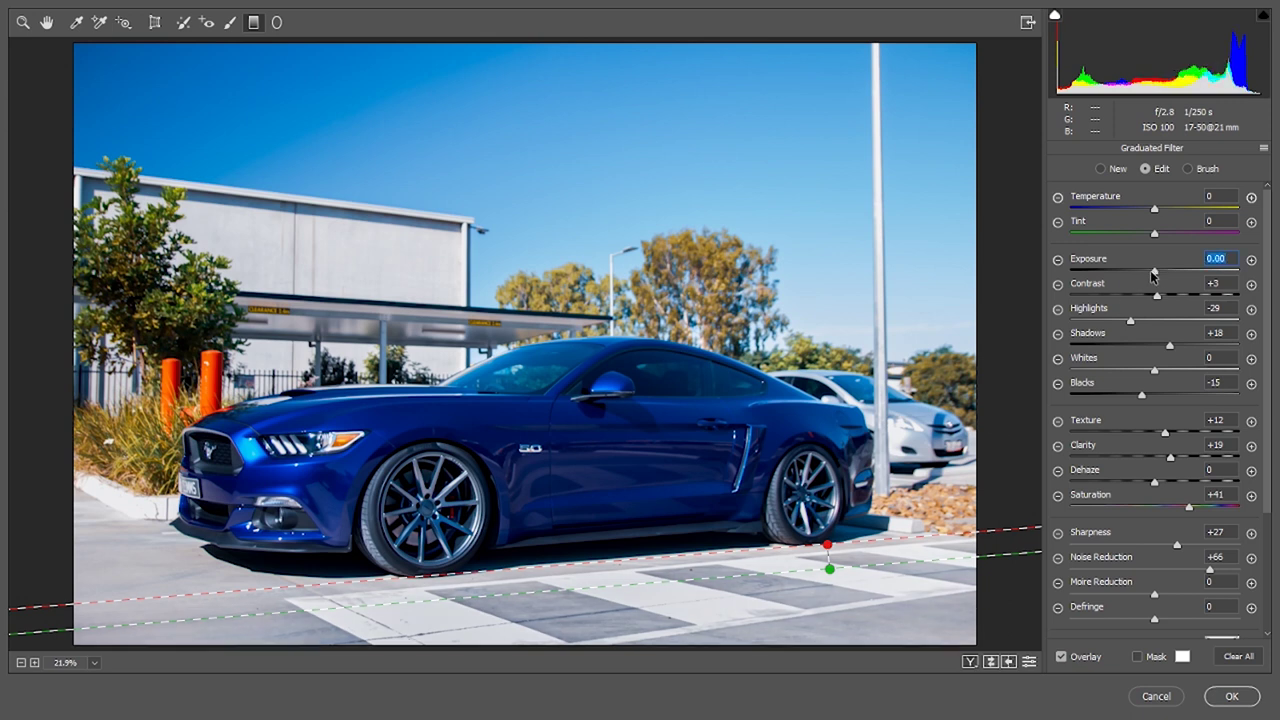
key(ctrl+z)
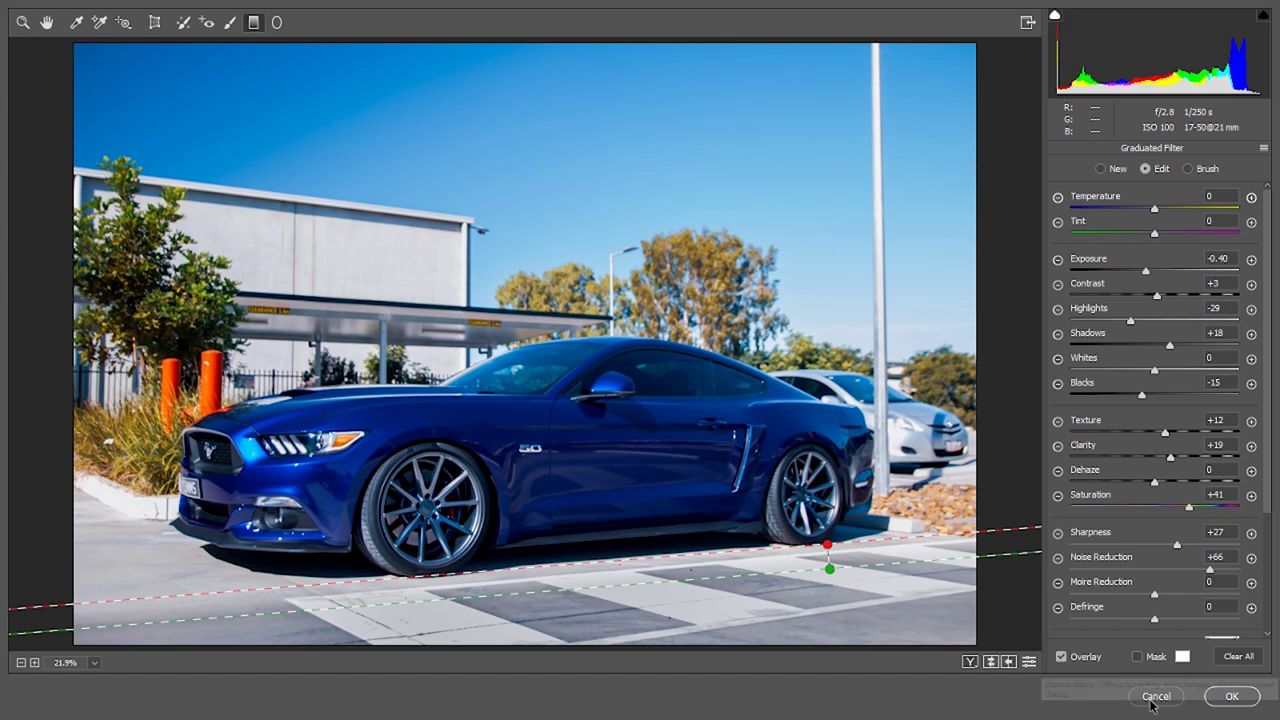
- Apply the Camera Raw edits and toggle Layer 1 on and off to compare, leaving it visible
click(1230, 697)
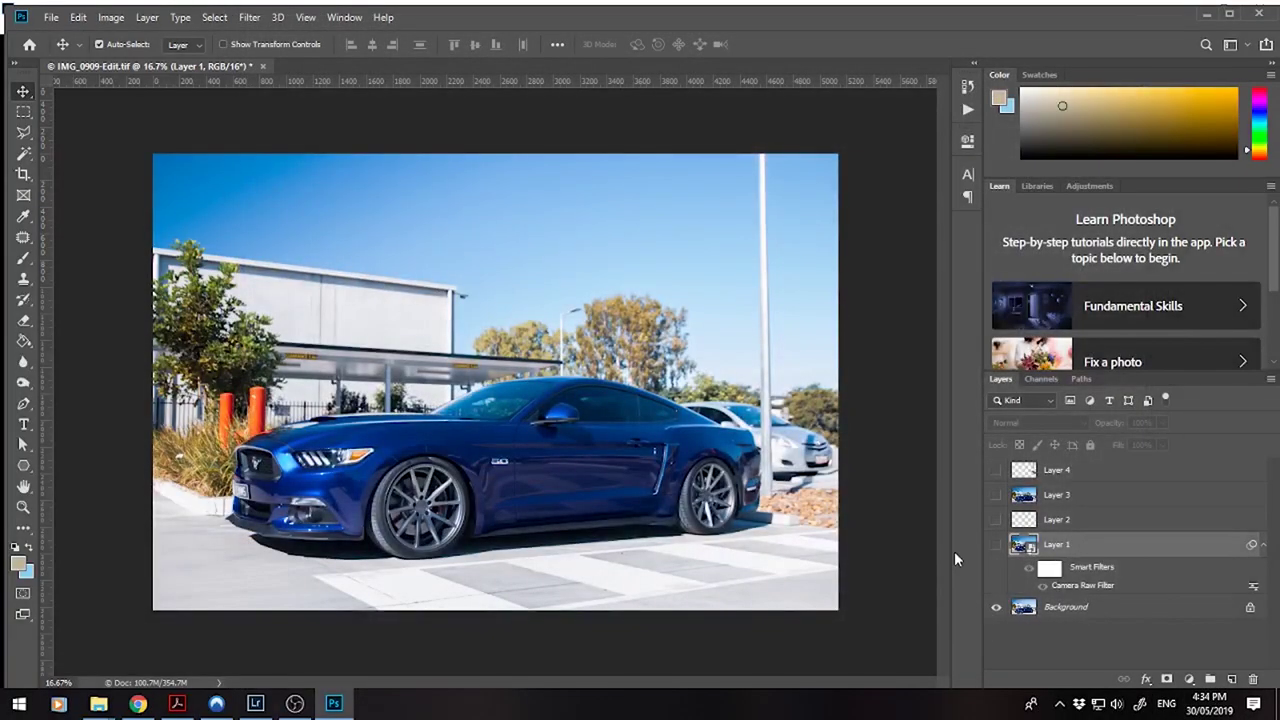
click(996, 546)
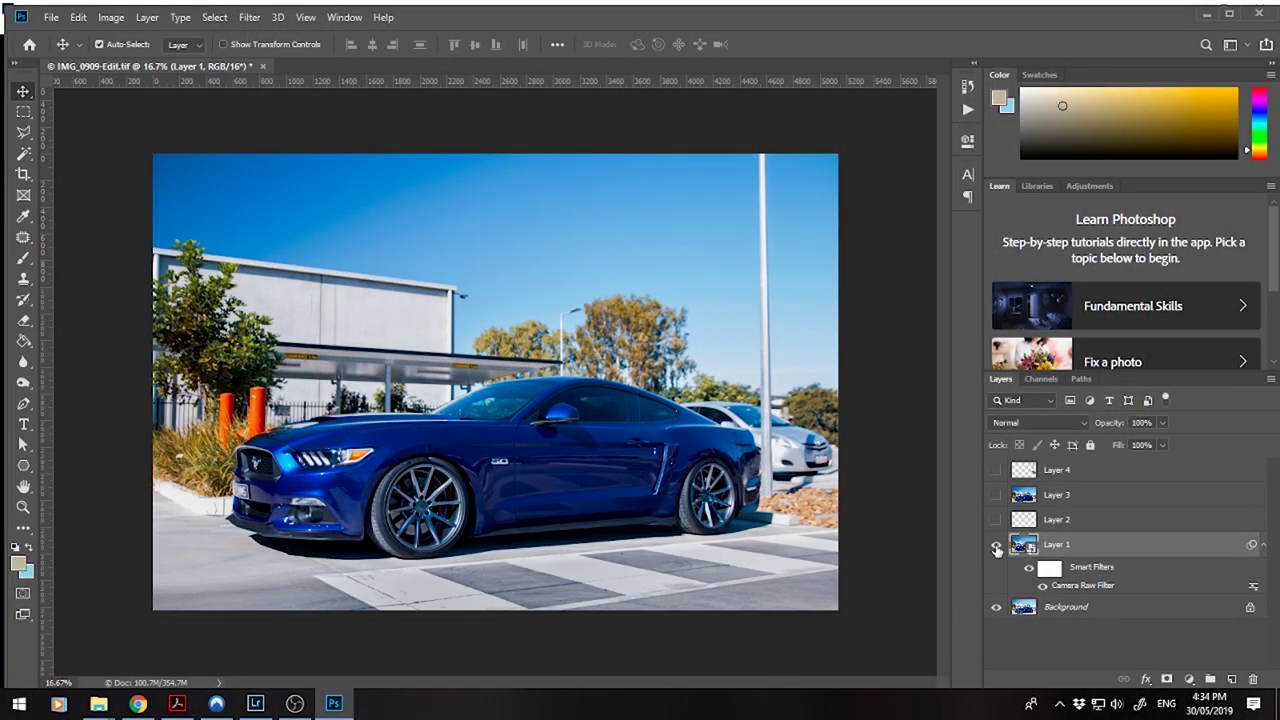
click(996, 547)
click(996, 547)
click(996, 547)
click(996, 547)
click(996, 547)
click(996, 547)
- Toggle Layer 2 repeatedly to compare the lamp post removal, leaving it on
click(996, 520)
click(996, 521)
click(996, 521)
click(996, 521)
click(996, 521)
click(996, 521)
click(996, 521)
click(996, 521)
click(996, 521)
click(996, 521)
click(996, 521)
click(996, 520)
click(996, 520)
click(996, 520)
click(996, 520)
click(996, 520)
click(997, 521)
click(997, 521)
- Toggle Layer 3 repeatedly to compare the white pole removal, leaving it visible
click(997, 497)
click(997, 497)
click(997, 497)
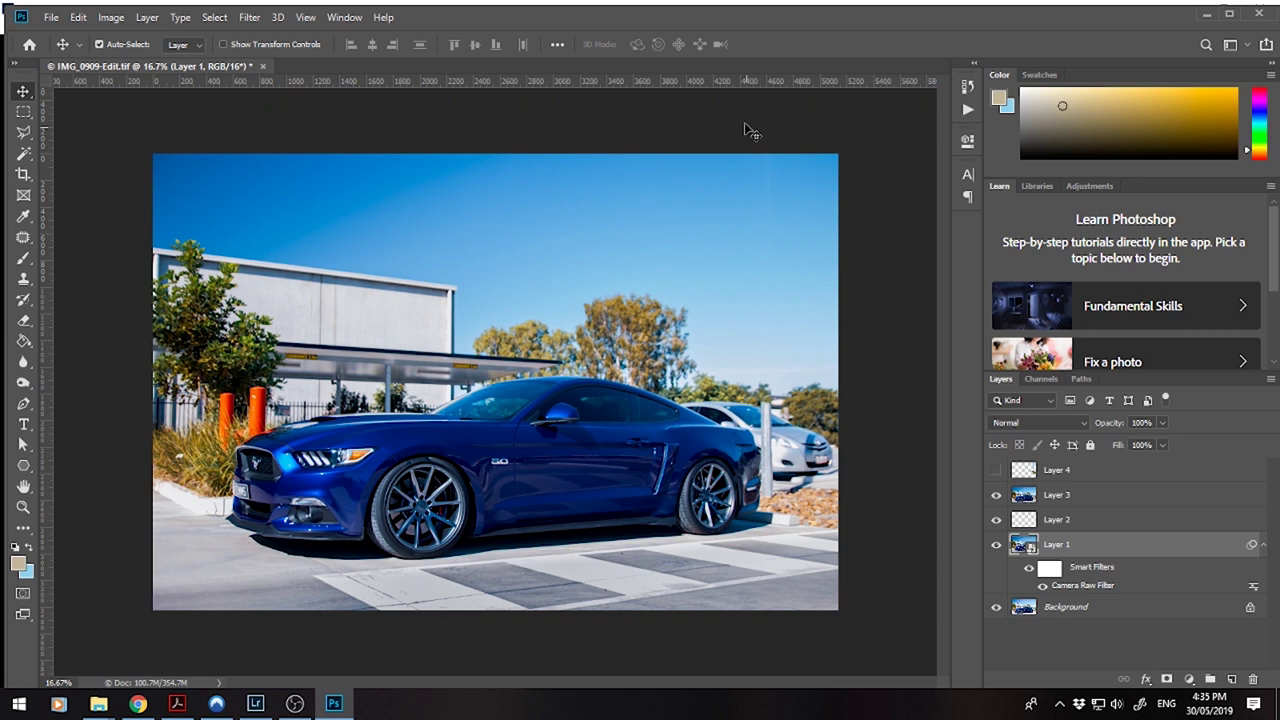
click(997, 497)
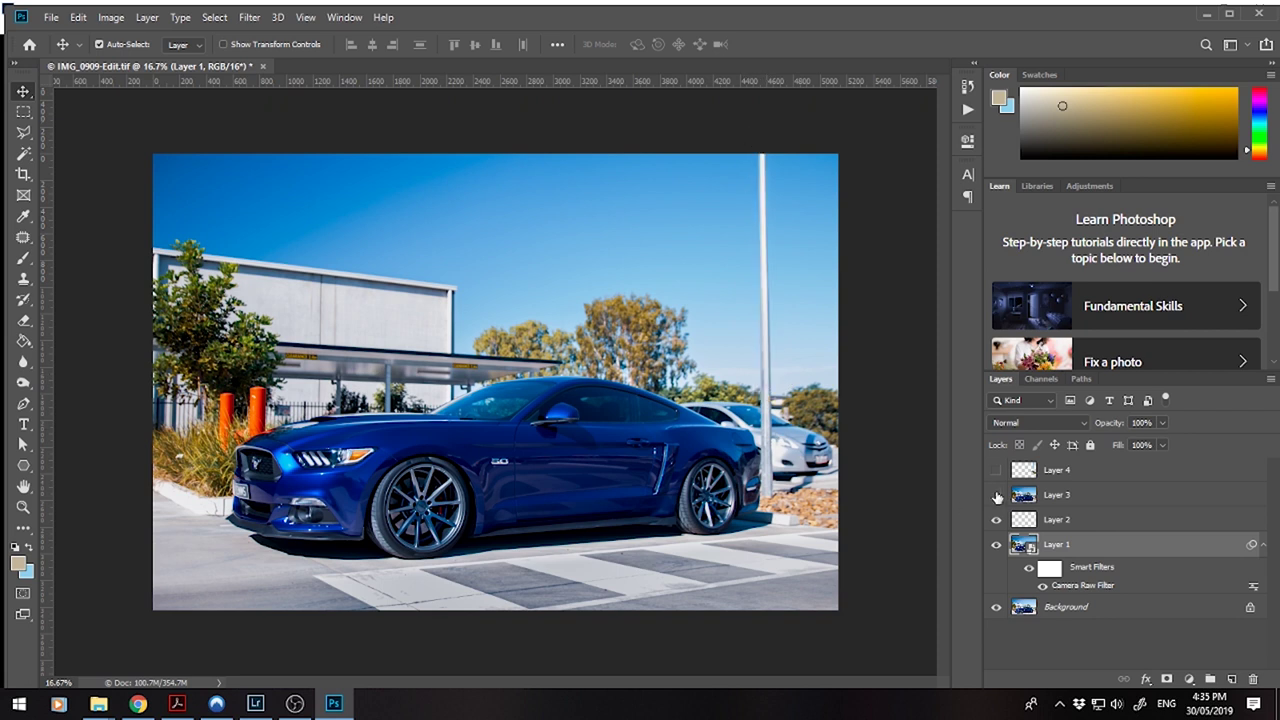
click(997, 497)
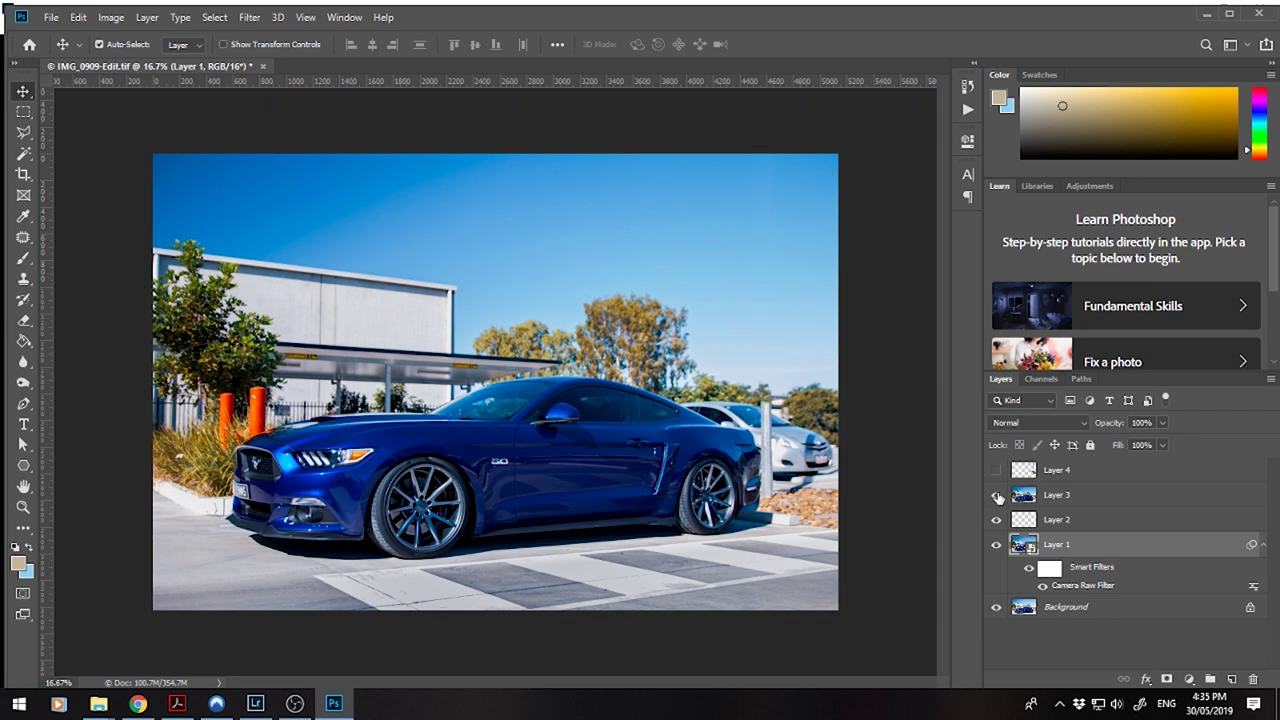
click(998, 497)
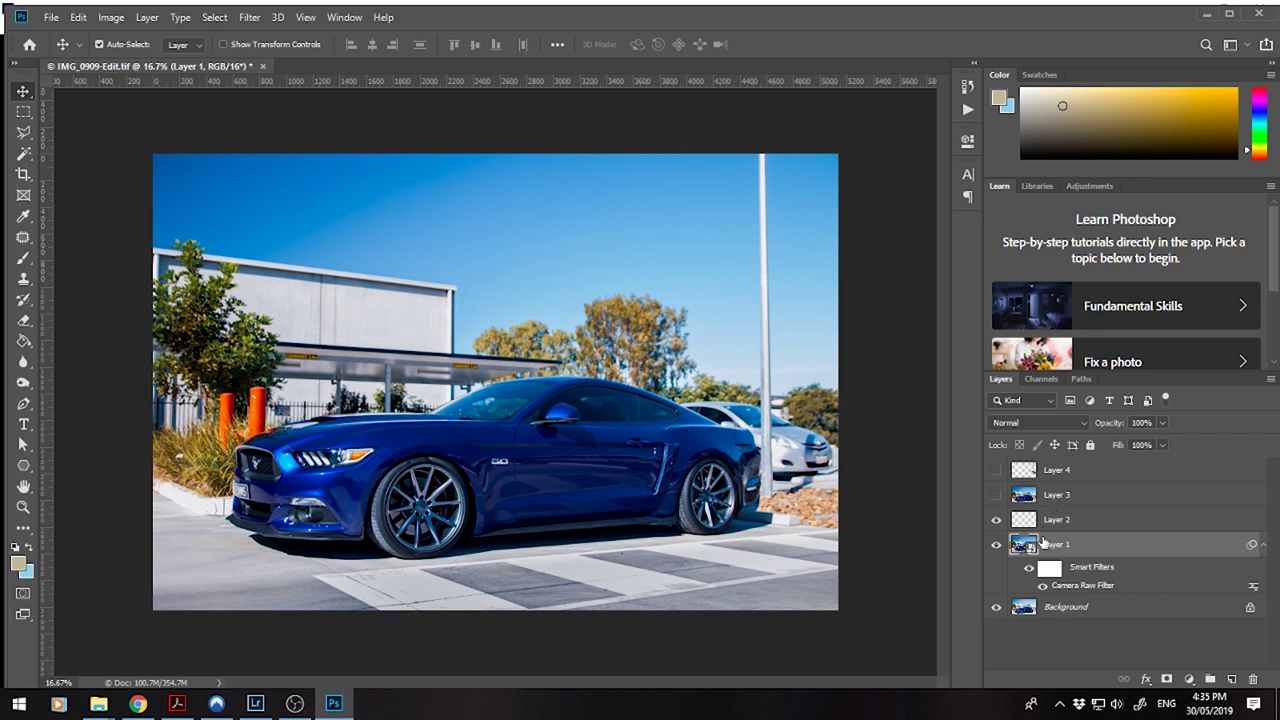
click(997, 497)
click(997, 497)
click(997, 497)
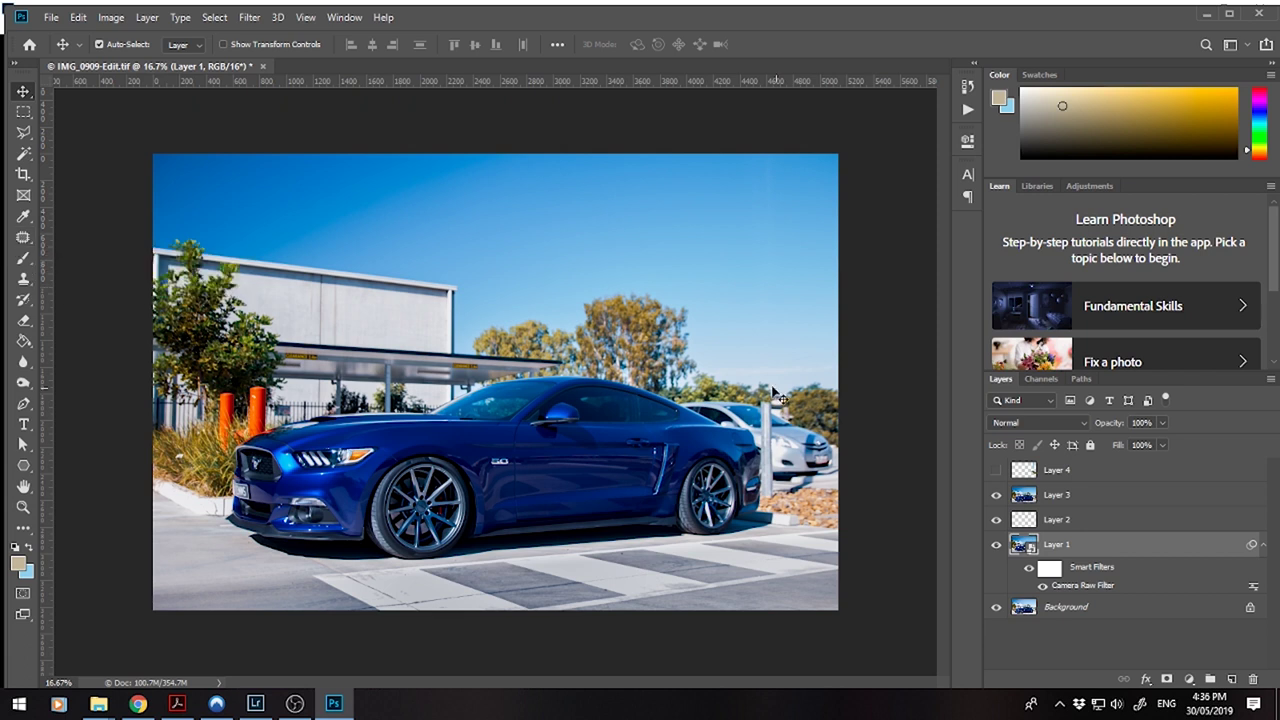
- Pick the Patch tool and decline rasterizing the Layer 1 smart object
click(23, 237)
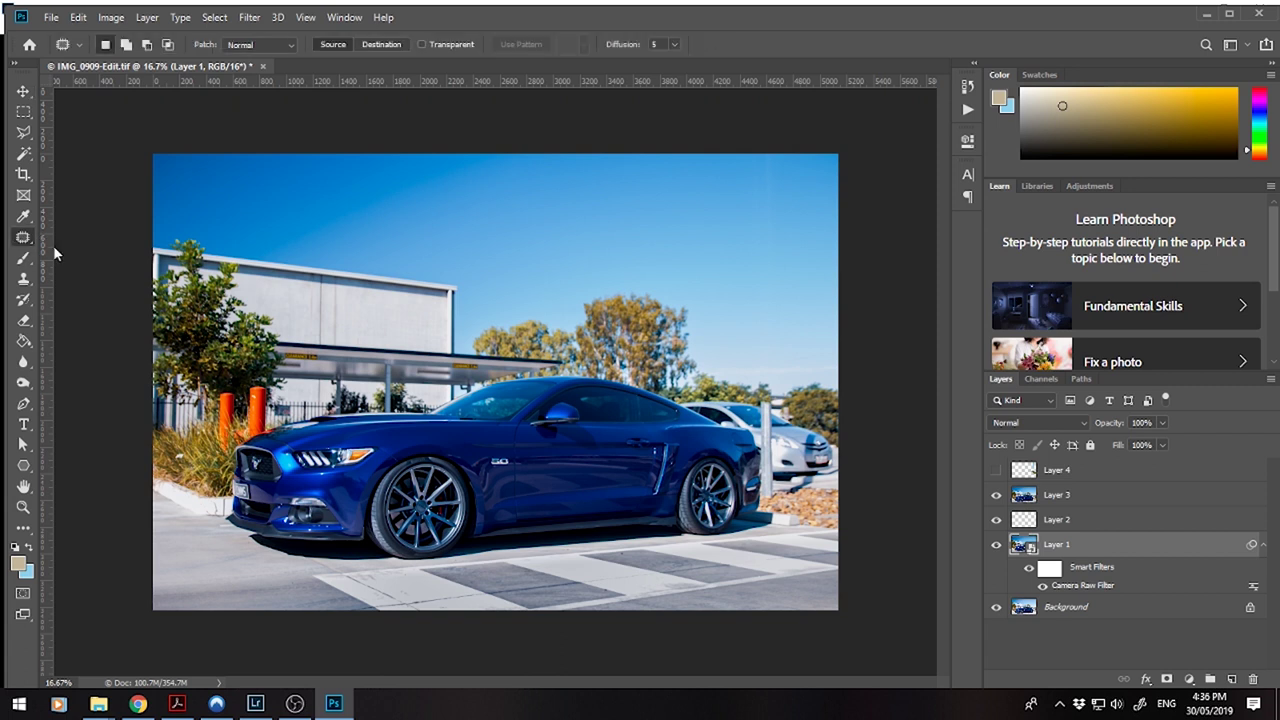
mouse_move(684, 303)
mouse_down()
mouse_move(626, 289)
mouse_move(578, 311)
mouse_move(661, 334)
mouse_move(690, 330)
mouse_move(686, 300)
mouse_up()
click(662, 314)
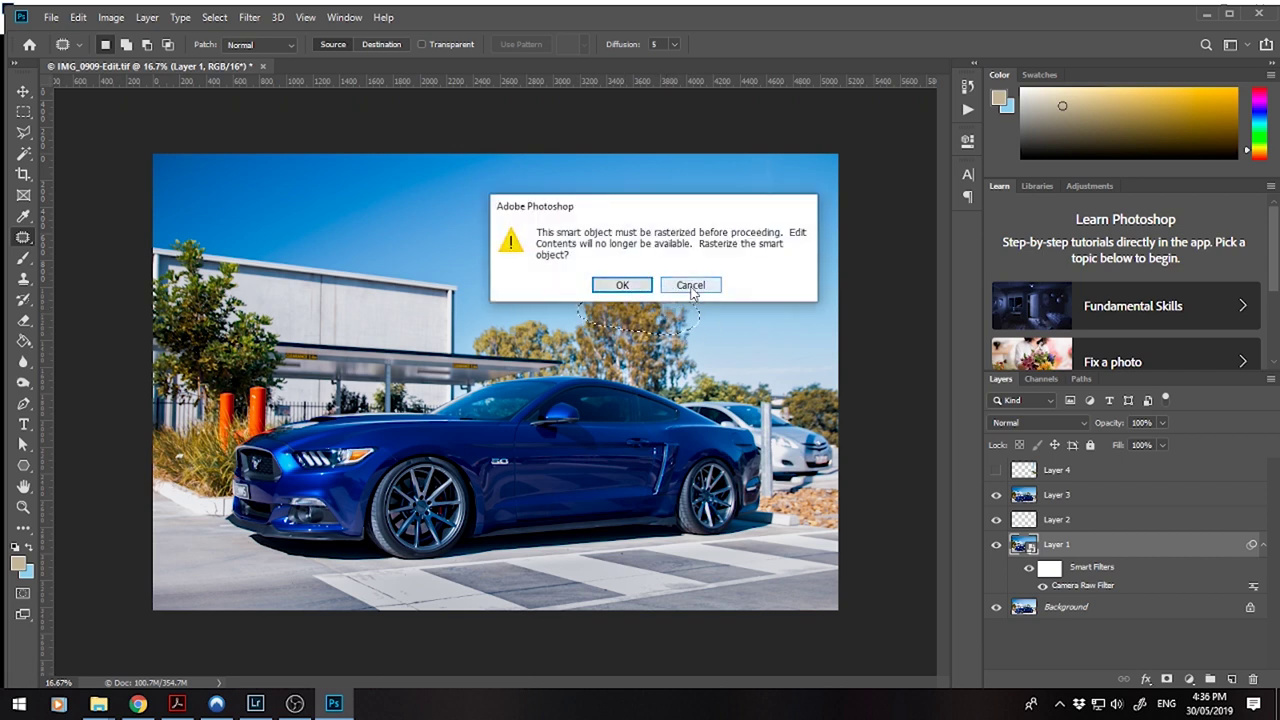
click(690, 287)
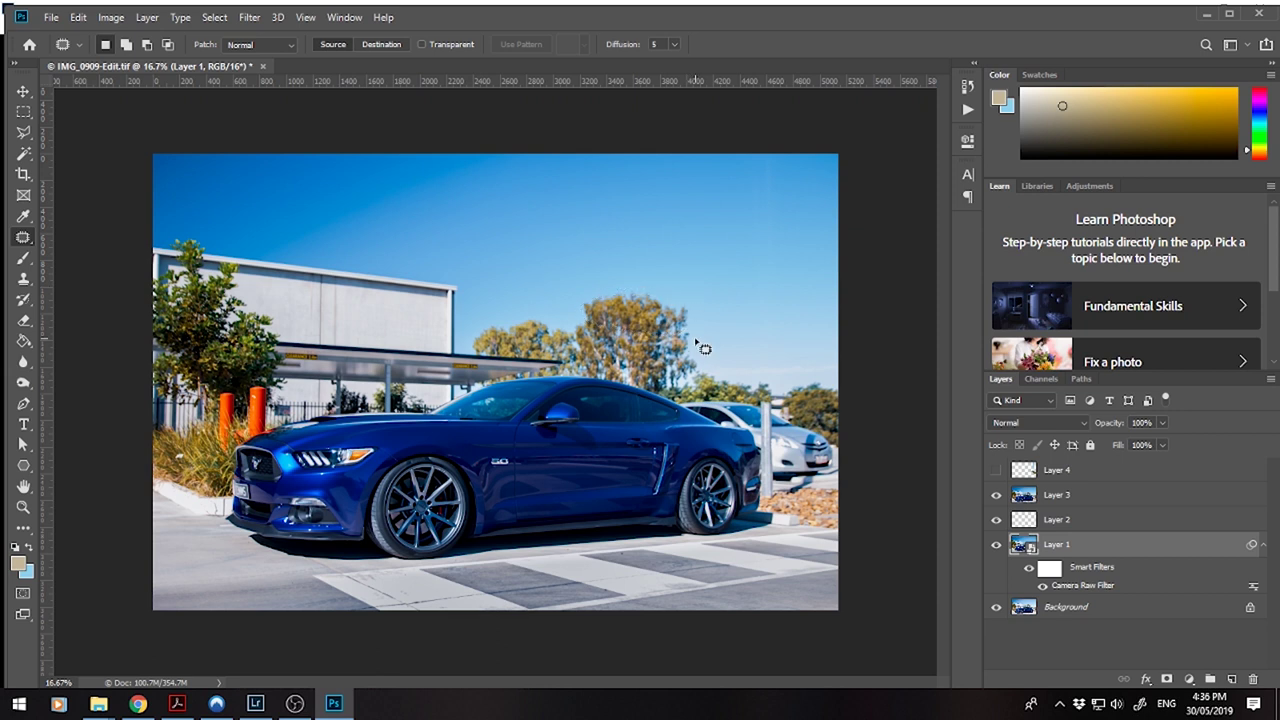
- On Layer 3, outline the treetops, drag the patch upward to blend, and deselect
click(1056, 495)
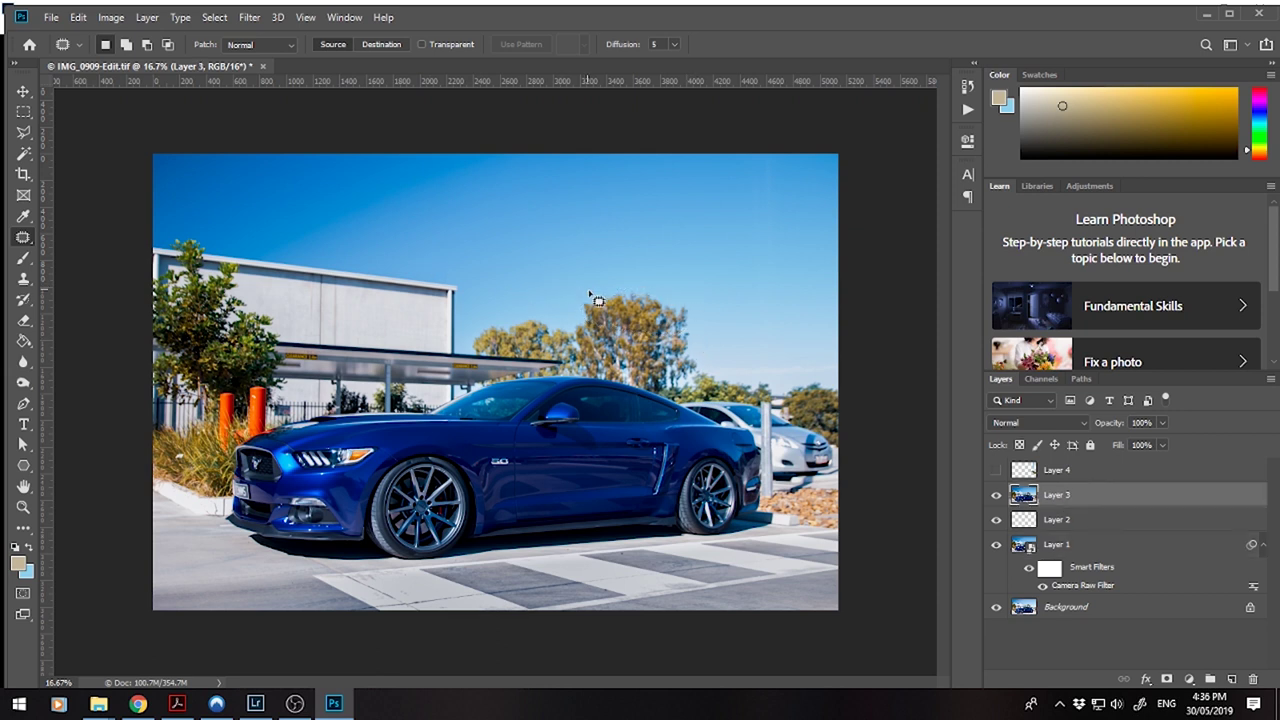
drag(576, 305, 574, 300)
drag(645, 279, 675, 245)
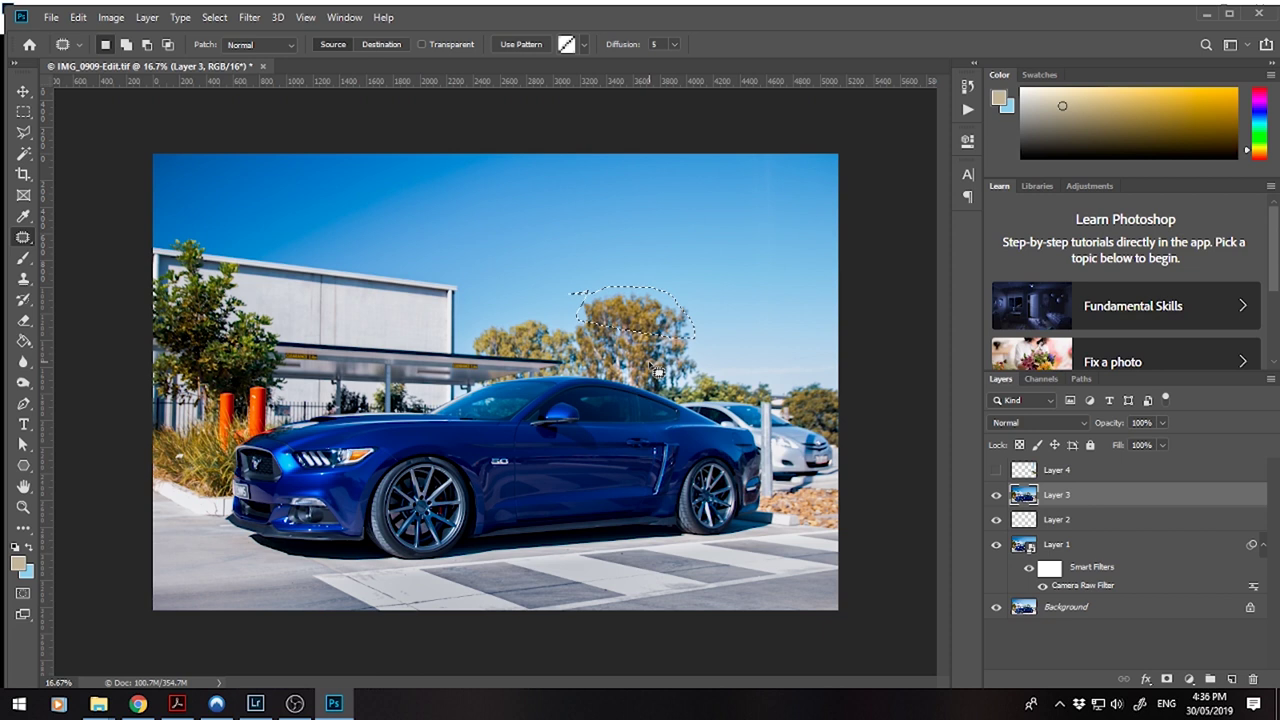
key(ctrl+d)
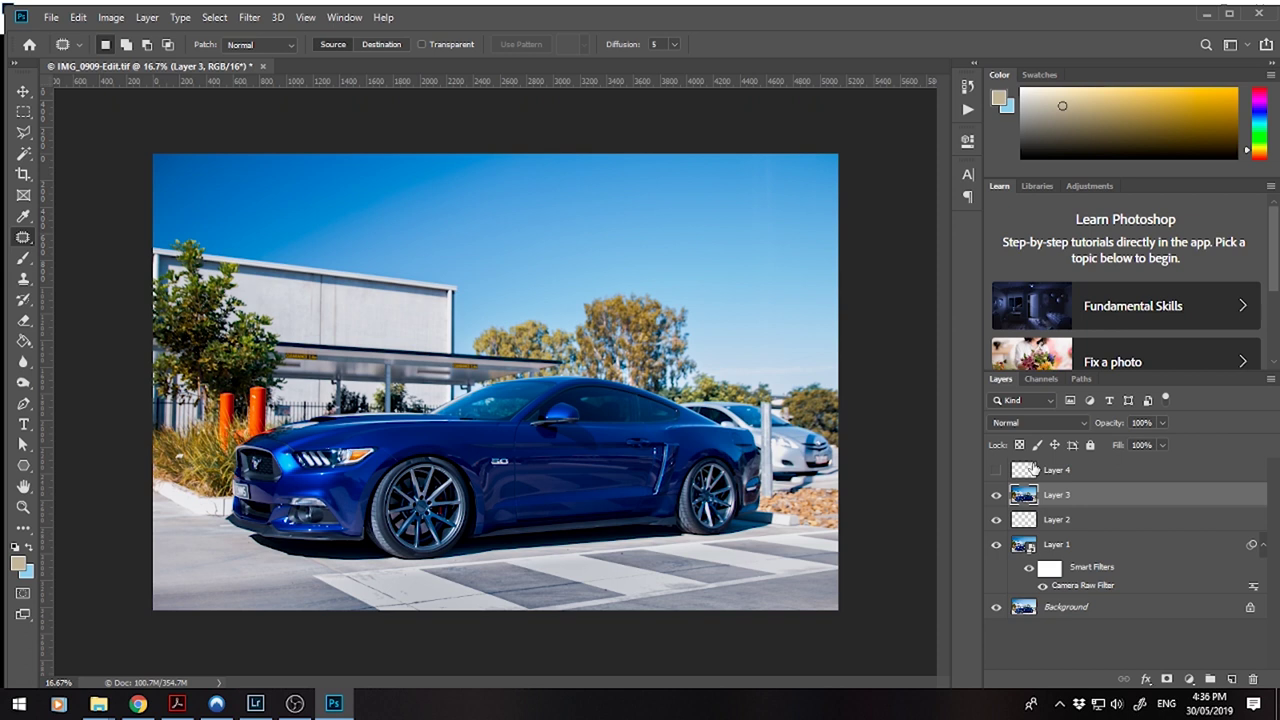
- Toggle Layer 4 to compare the white car removal, then drag down the eye column to hide the edit layers
click(996, 470)
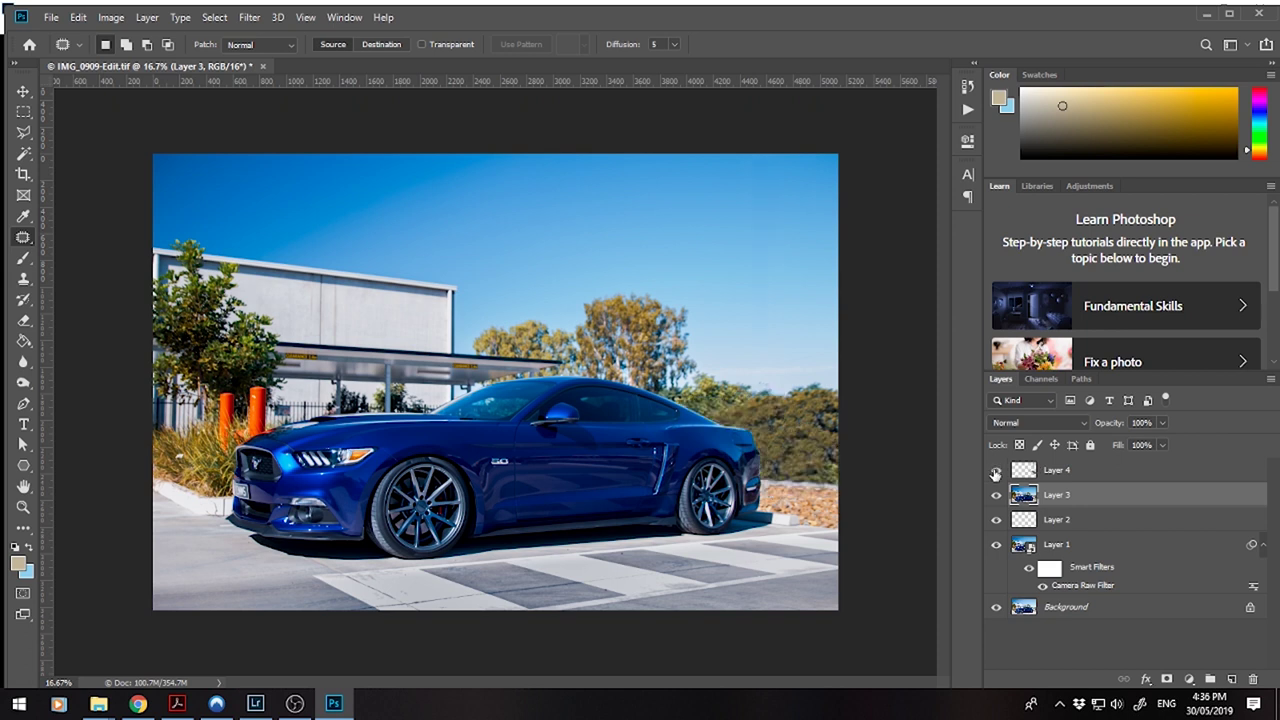
click(996, 470)
click(996, 470)
click(995, 470)
click(995, 470)
click(995, 470)
click(995, 471)
mouse_move(1001, 475)
mouse_down()
mouse_move(998, 550)
mouse_move(996, 470)
mouse_up()
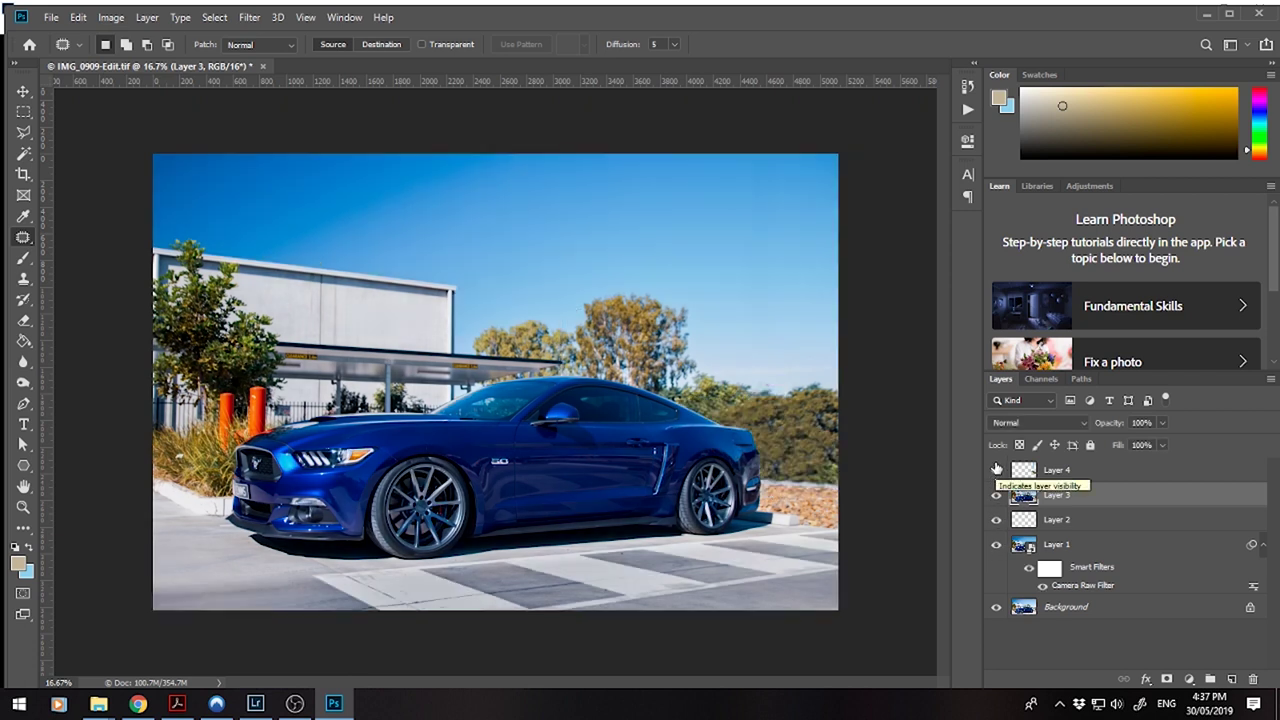